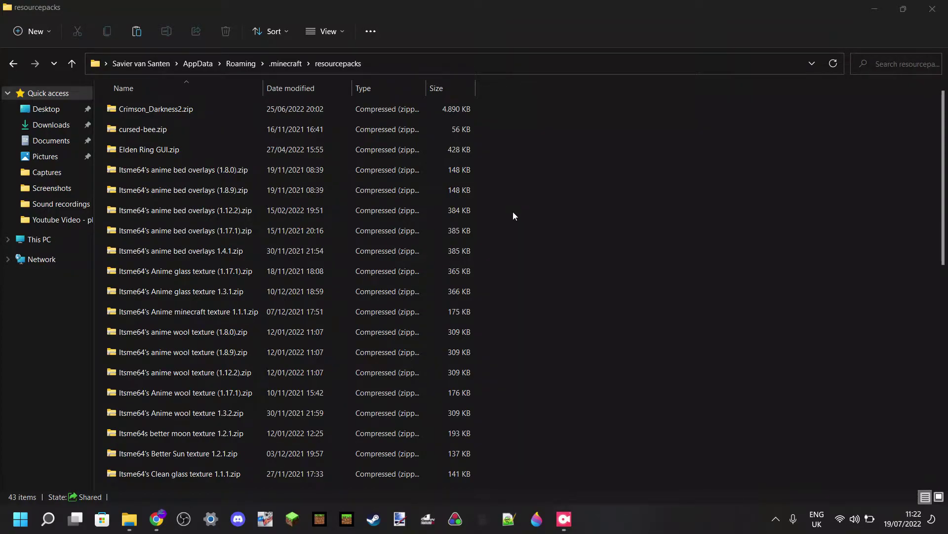
# Switch to Minecraft and look through the list of available resource packs
pyautogui.hotkey('alt', 'Tab')
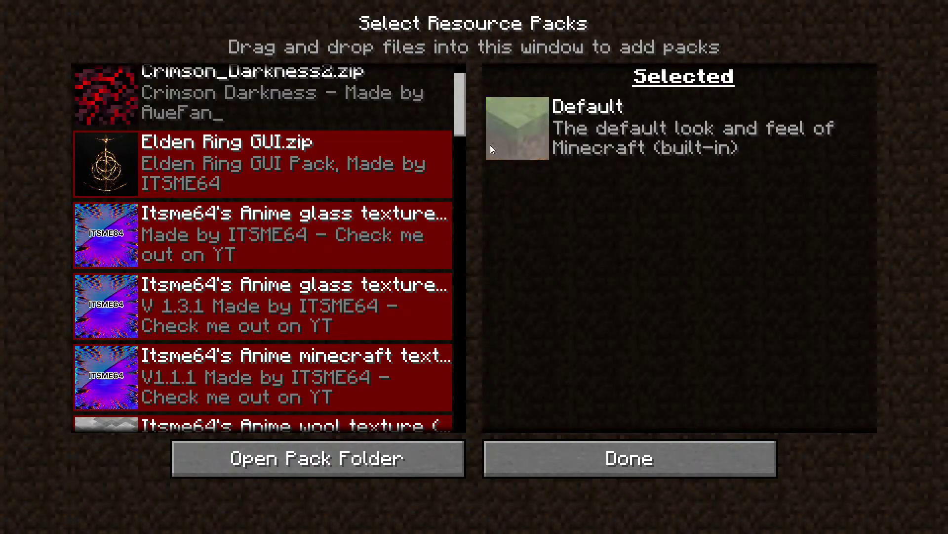
pyautogui.moveTo(460, 106); pyautogui.dragTo(464, 171)
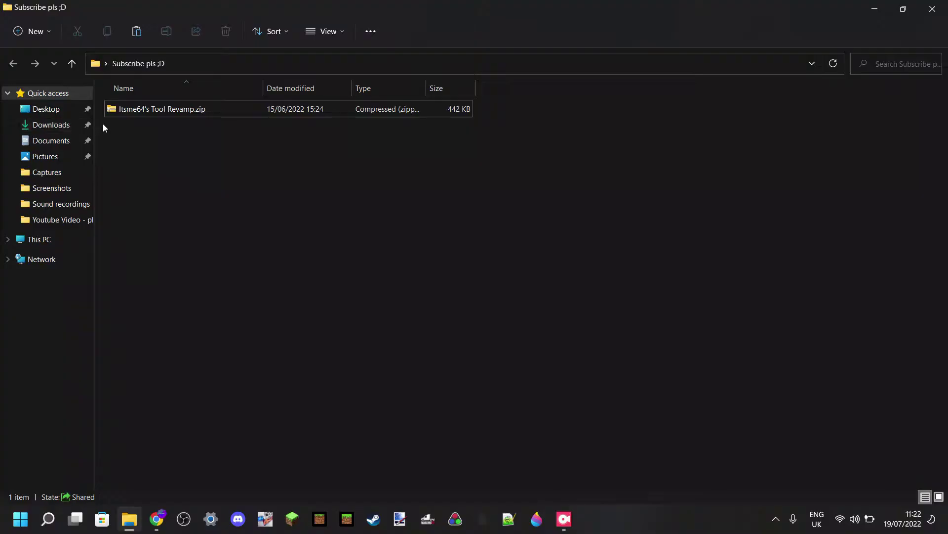
# Open the extracted Itsme64's Tool Revamp folder to reach its pack files
pyautogui.moveTo(105, 131); pyautogui.dragTo(475, 99)
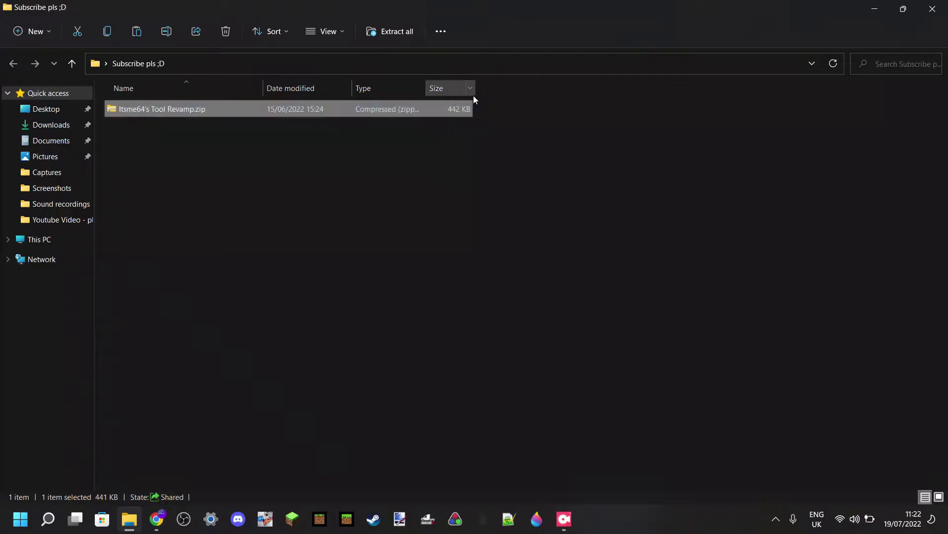
pyautogui.click(425, 164)
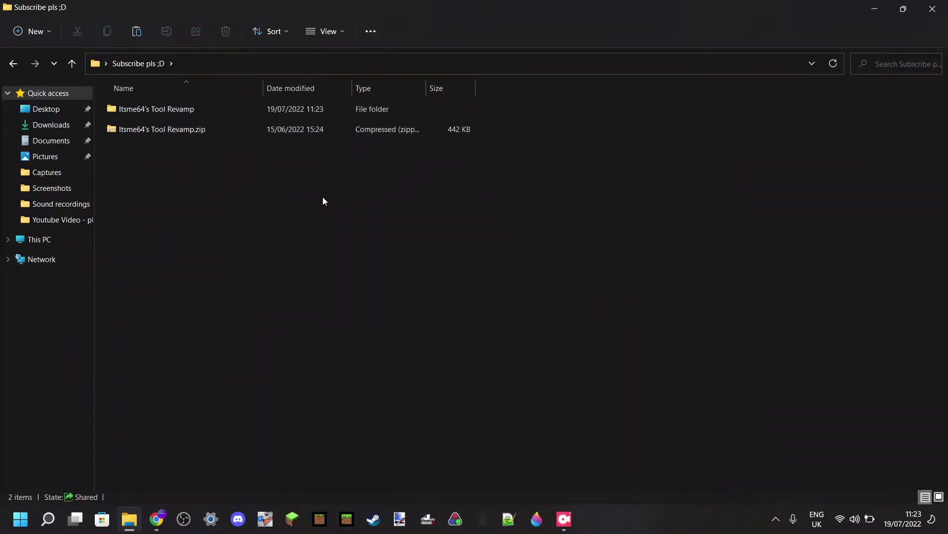
pyautogui.doubleClick(203, 114)
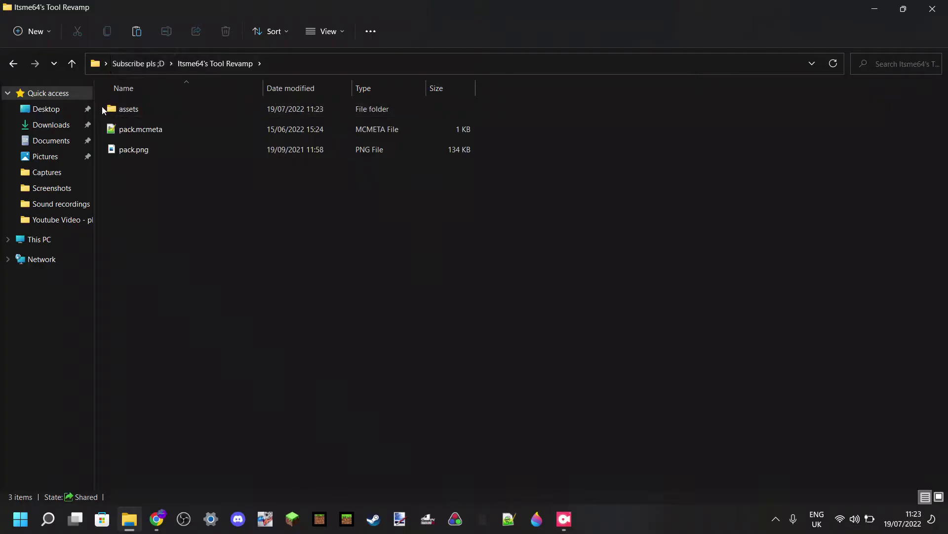
pyautogui.moveTo(102, 104); pyautogui.dragTo(138, 129)
pyautogui.click(186, 188)
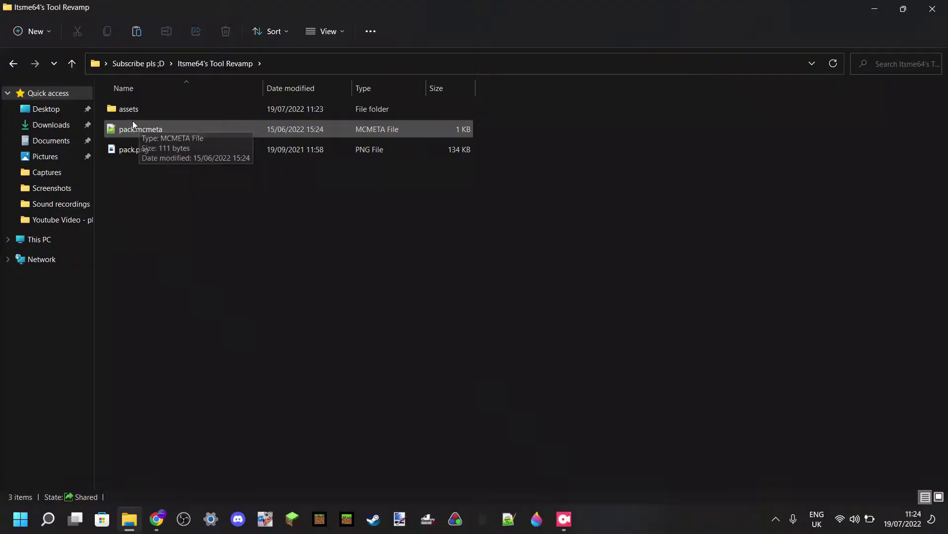
# Open pack.mcmeta in Notepad++ to view its contents, and return to the pack folder in File Explorer
pyautogui.doubleClick(140, 132)
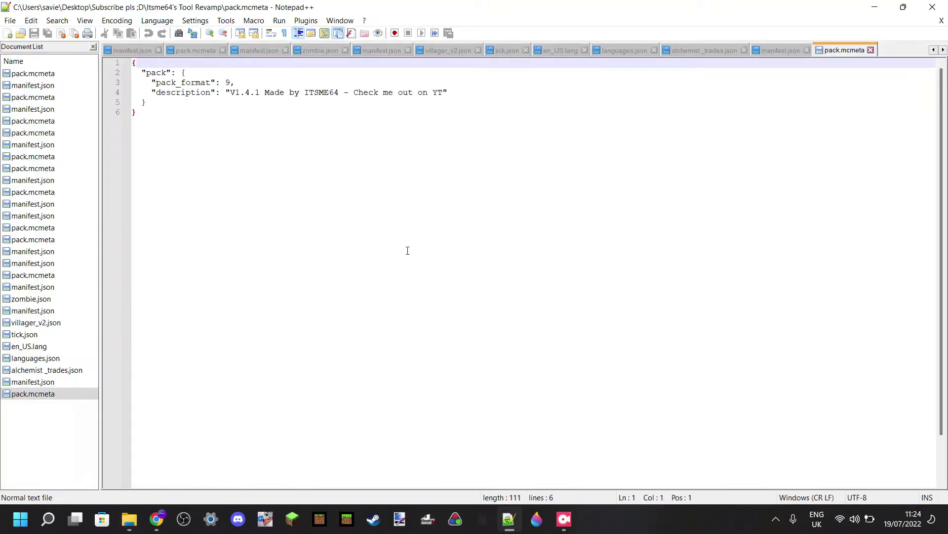
pyautogui.doubleClick(278, 10)
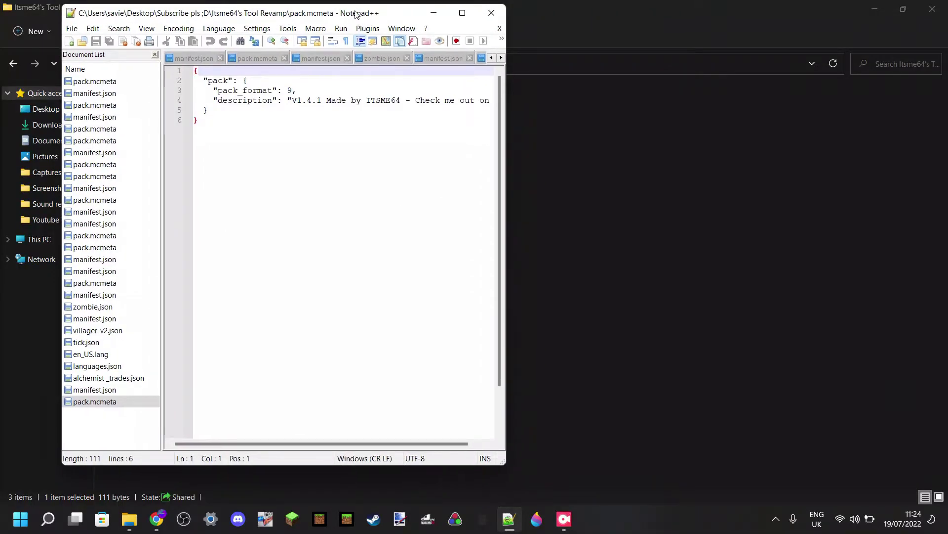
pyautogui.click(463, 12)
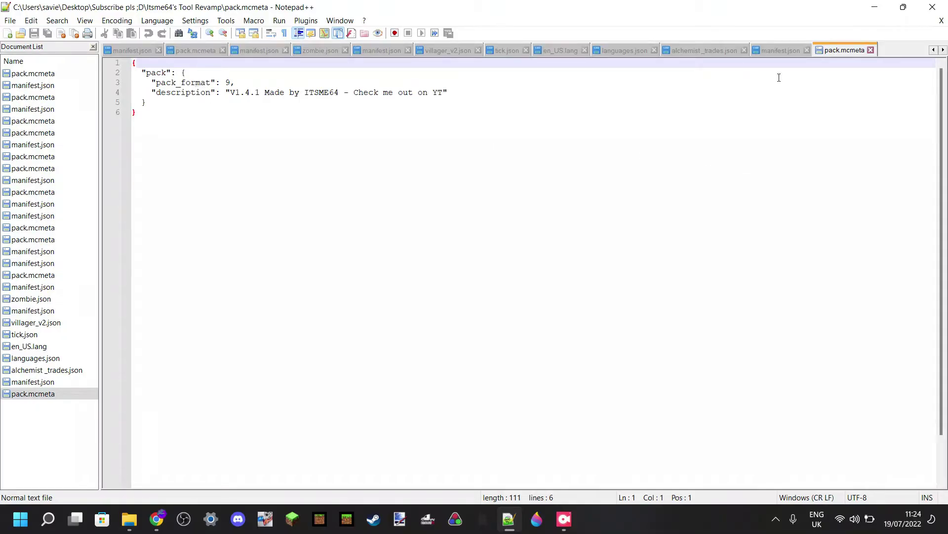
pyautogui.hotkey('alt', 'Tab')
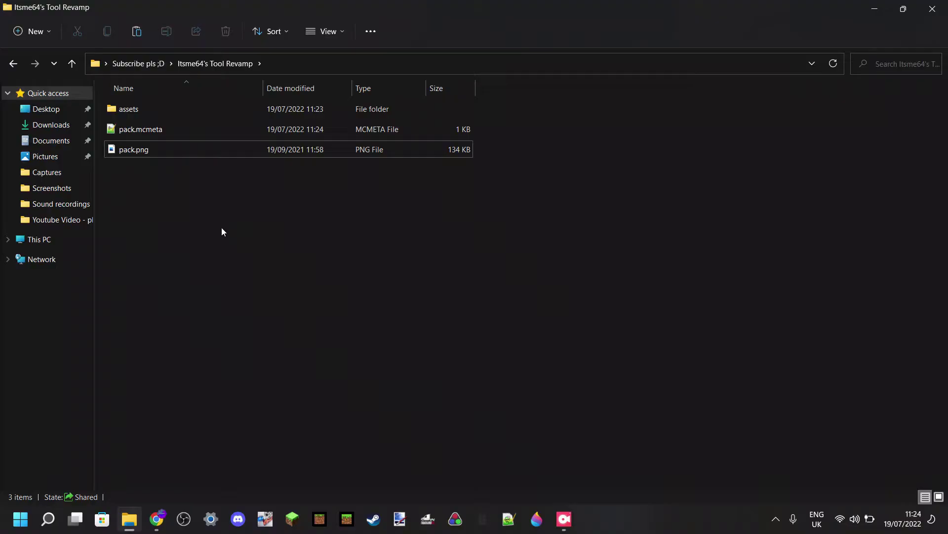
# Rename pack.mcmeta to pack.txt and accept the change of file extension
pyautogui.rightClick(150, 130)
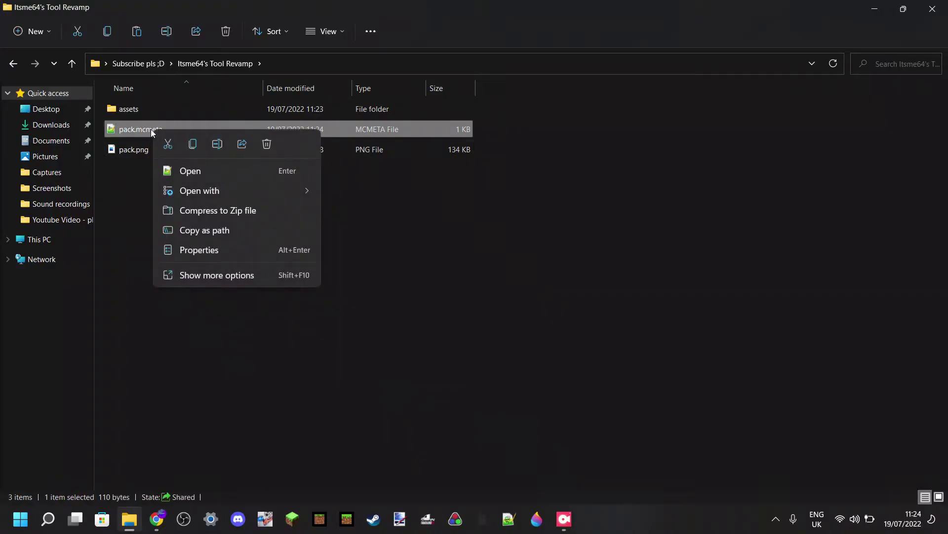
pyautogui.click(217, 146)
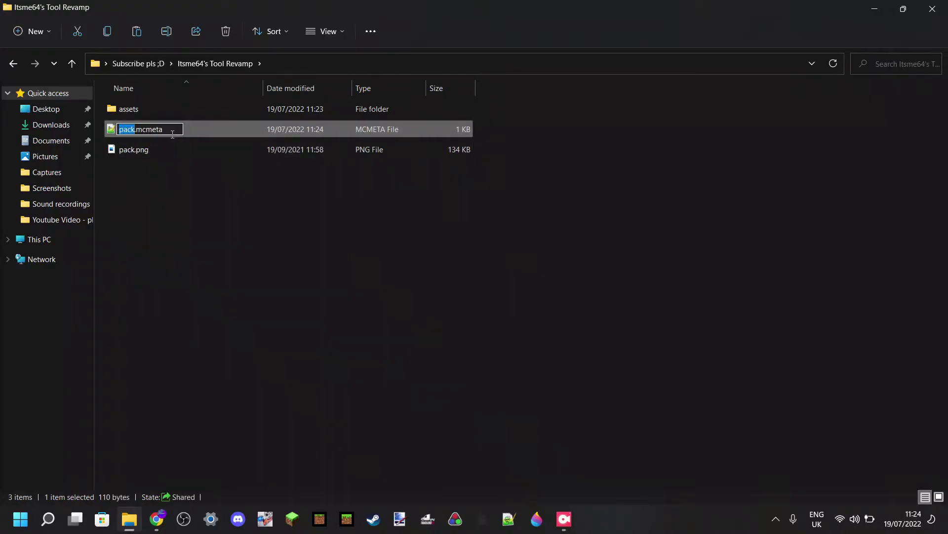
pyautogui.moveTo(164, 129); pyautogui.dragTo(138, 130)
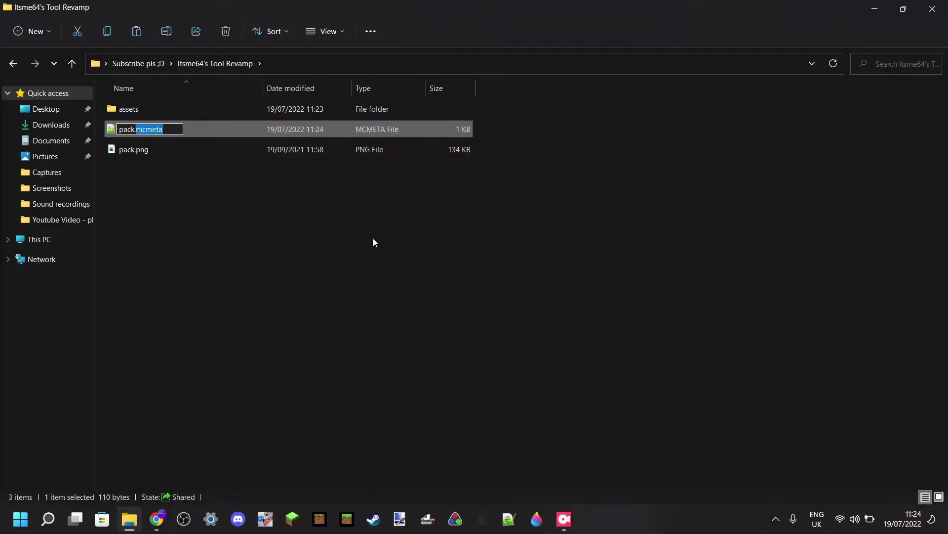
pyautogui.write('txt')
pyautogui.press('Return')
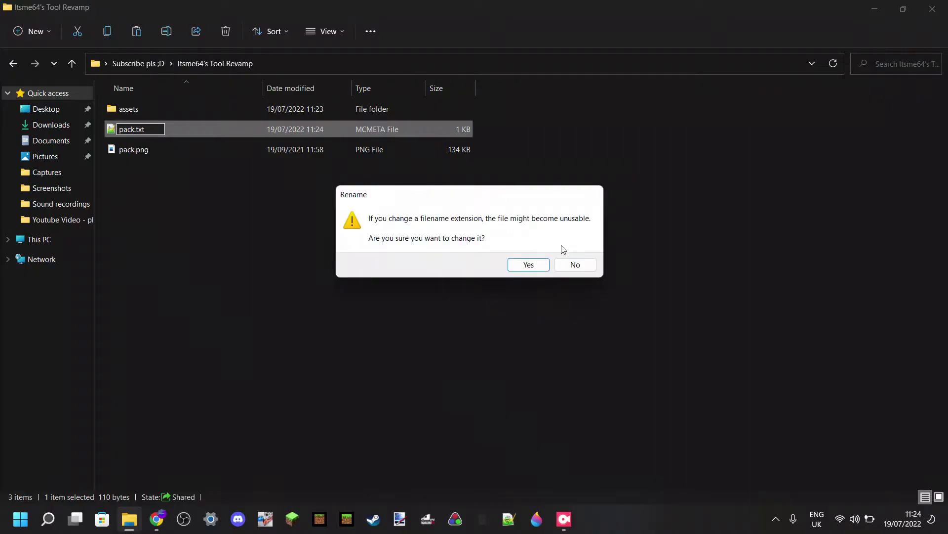
pyautogui.click(532, 266)
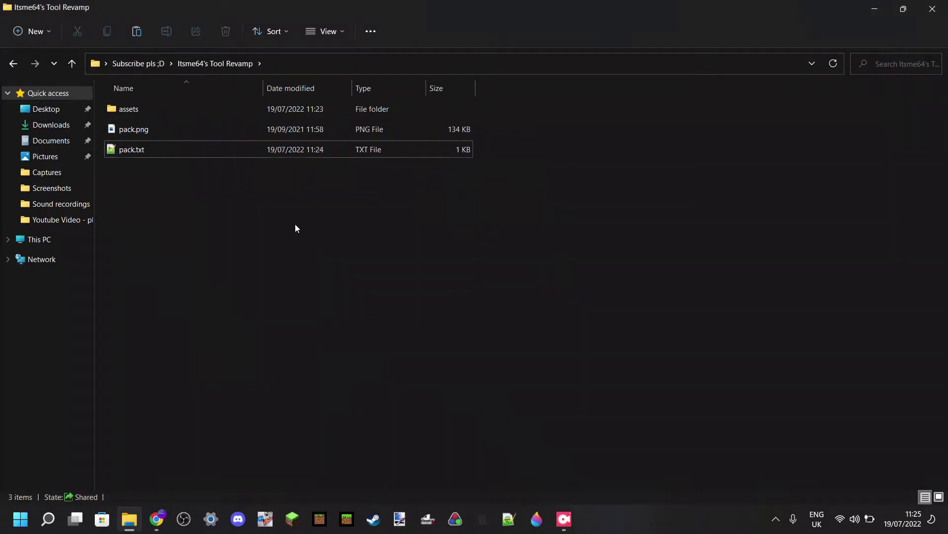
# Open pack.txt in Notepad++ and add the missing opening quotation mark before description on line 4
pyautogui.doubleClick(147, 155)
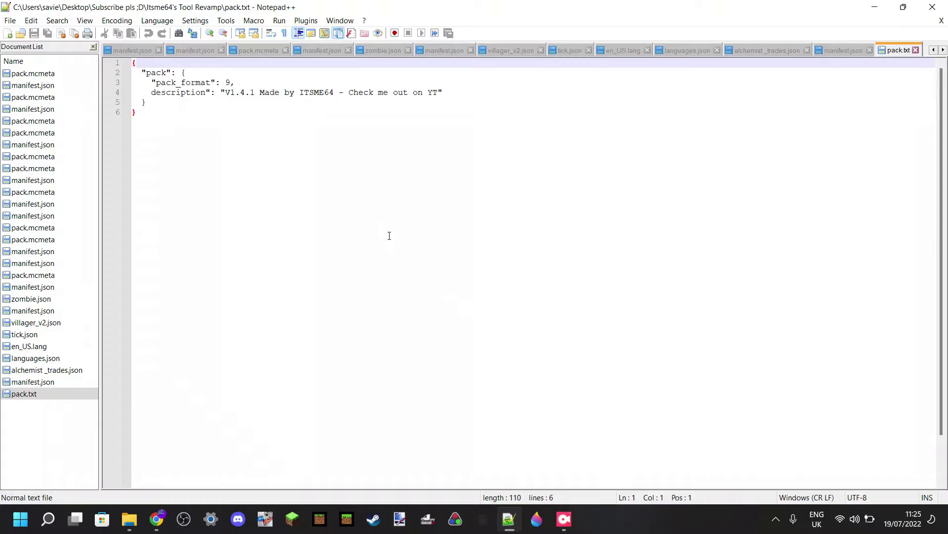
pyautogui.click(151, 95)
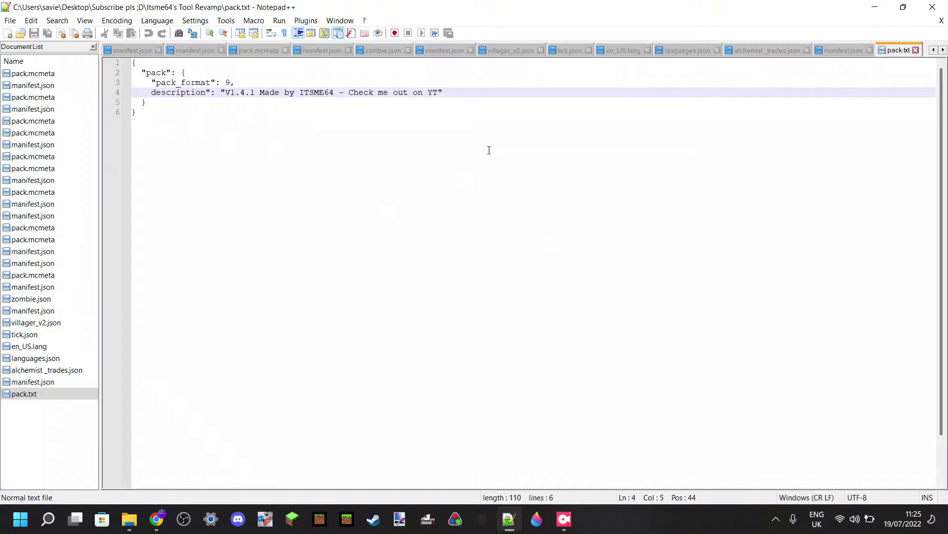
pyautogui.write('"')
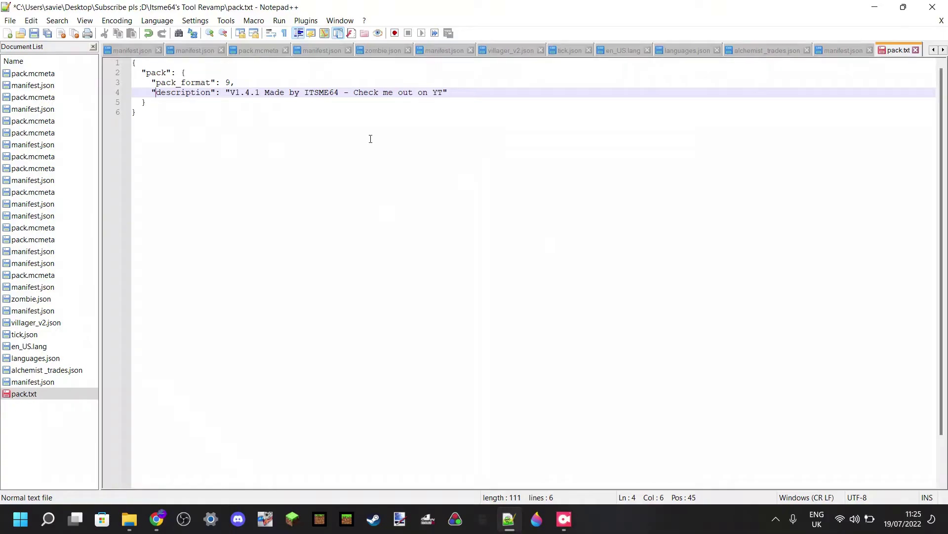
# Delete the closing brace on the last line of pack.txt and put it back
pyautogui.click(136, 127)
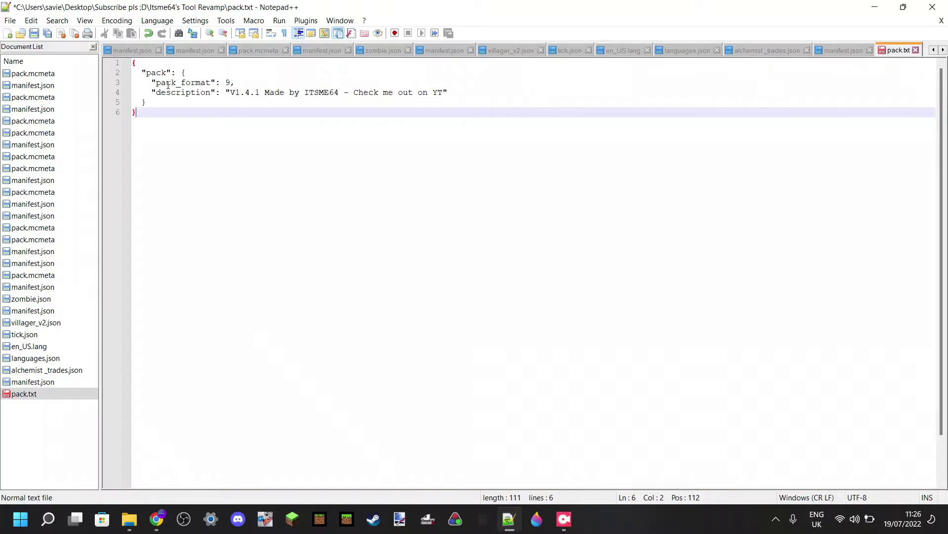
pyautogui.moveTo(137, 63); pyautogui.dragTo(131, 63)
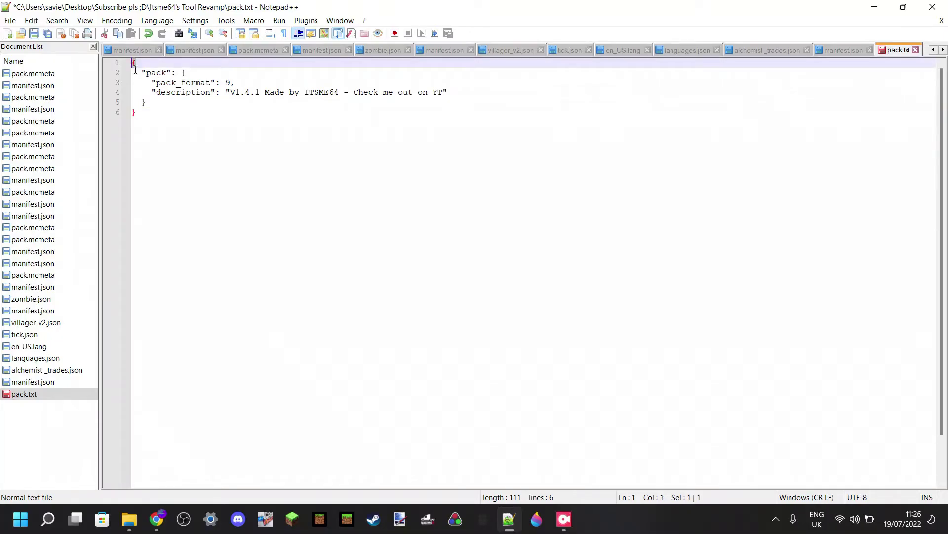
pyautogui.click(139, 115)
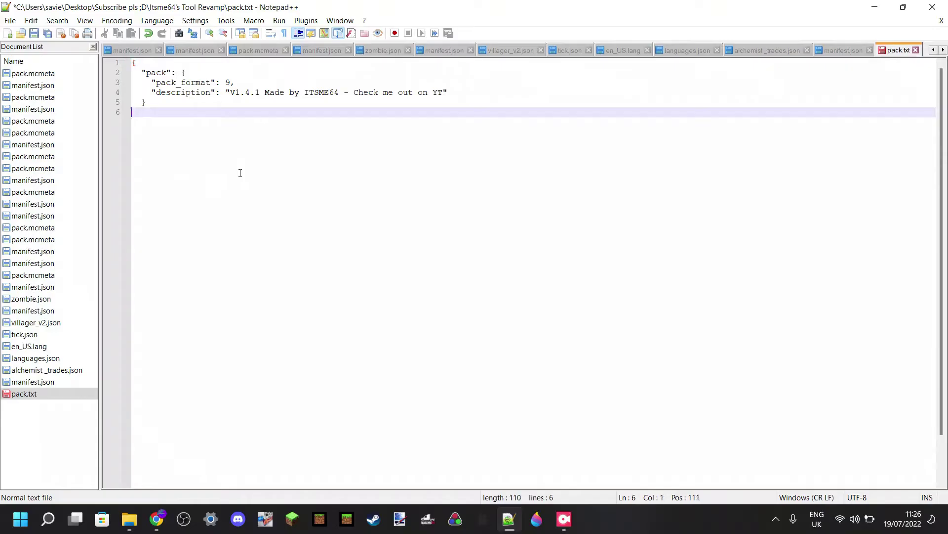
pyautogui.click(295, 88)
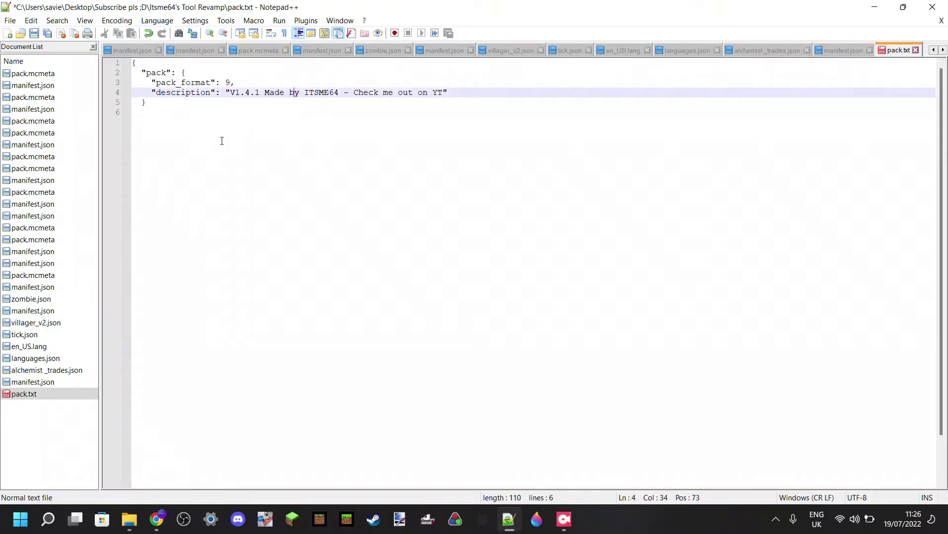
pyautogui.moveTo(137, 63); pyautogui.dragTo(134, 66)
pyautogui.click(143, 121)
pyautogui.write('}')
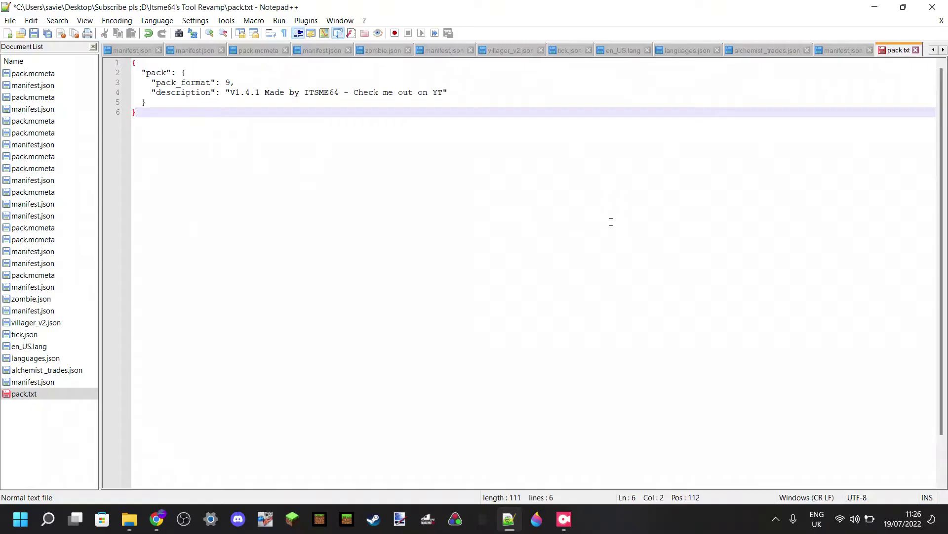
# Check the paired braces and quotation marks in pack.txt, save the file and close Notepad++
pyautogui.click(147, 102)
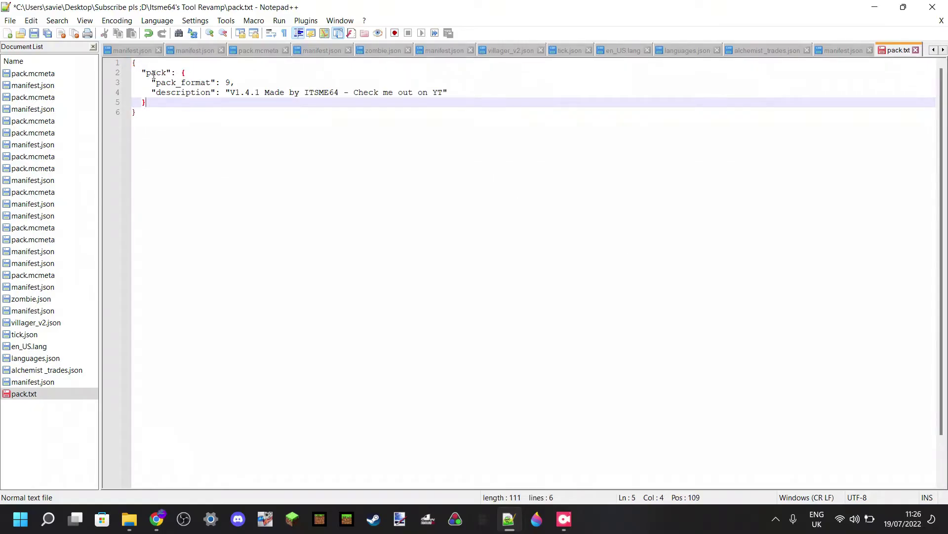
pyautogui.moveTo(146, 73); pyautogui.dragTo(144, 73)
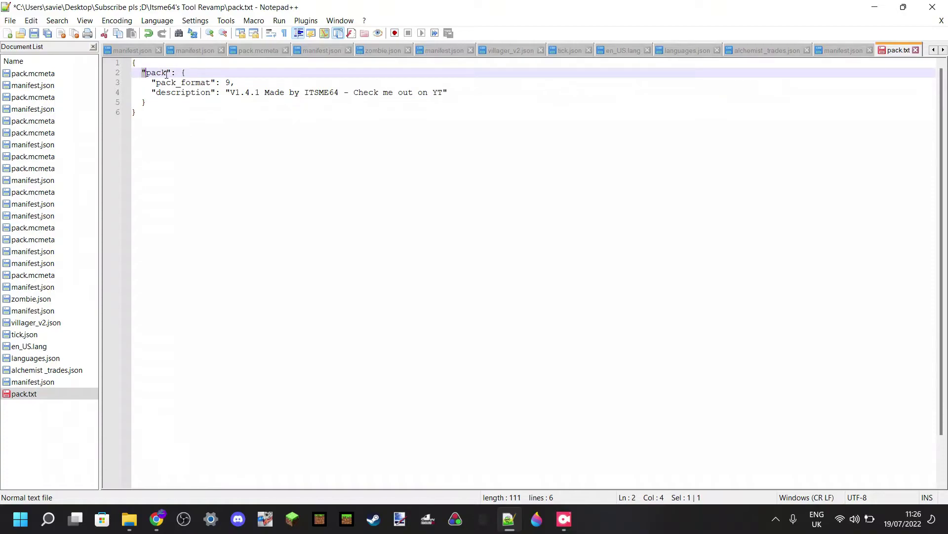
pyautogui.moveTo(225, 93); pyautogui.dragTo(229, 94)
pyautogui.moveTo(443, 92); pyautogui.dragTo(443, 94)
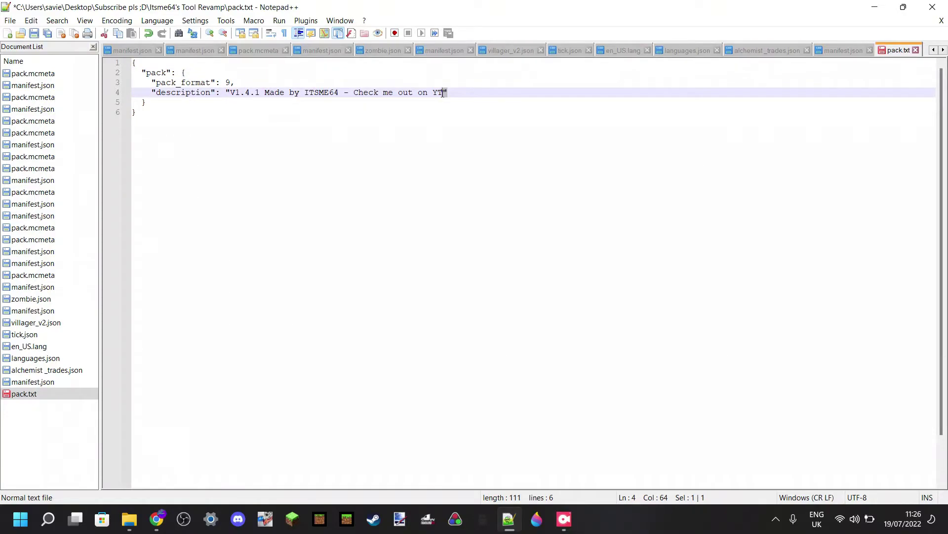
pyautogui.click(251, 92)
pyautogui.hotkey('ctrl', 's')
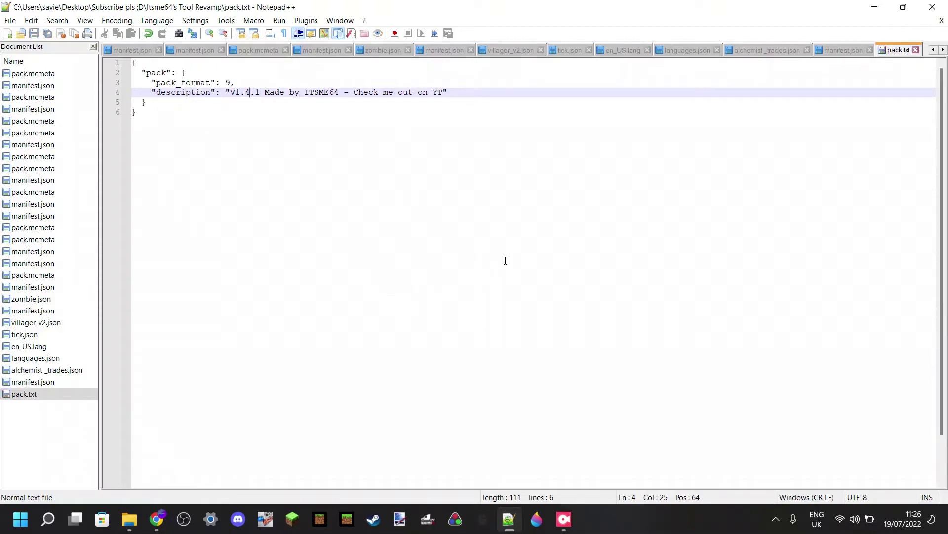
pyautogui.click(11, 21)
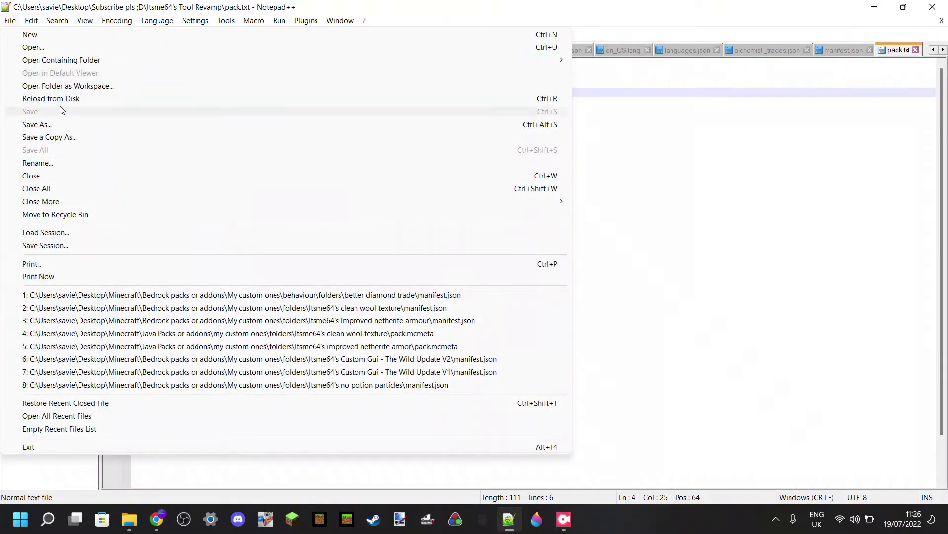
pyautogui.click(802, 192)
pyautogui.click(940, 10)
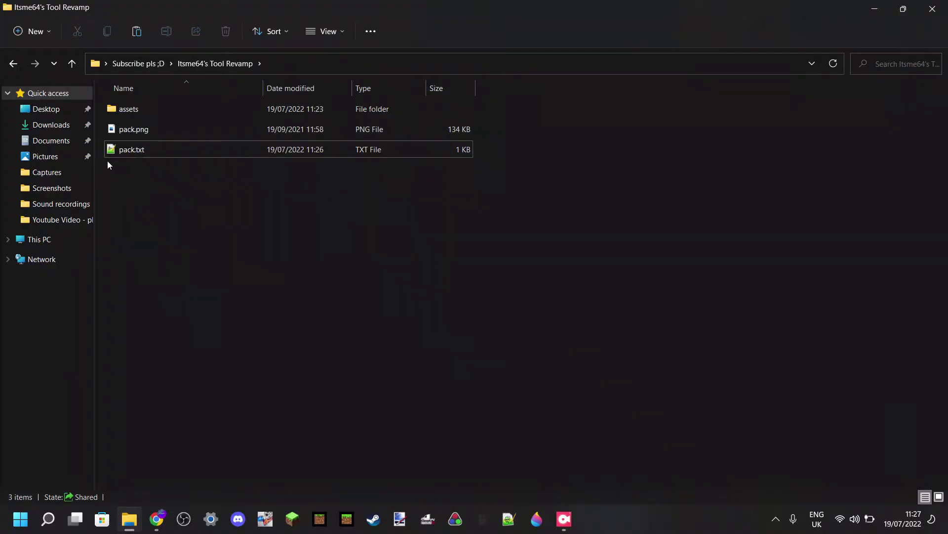
# Rename pack.txt back to pack.mcmeta and accept the change of file extension
pyautogui.click(119, 151)
pyautogui.click(161, 187)
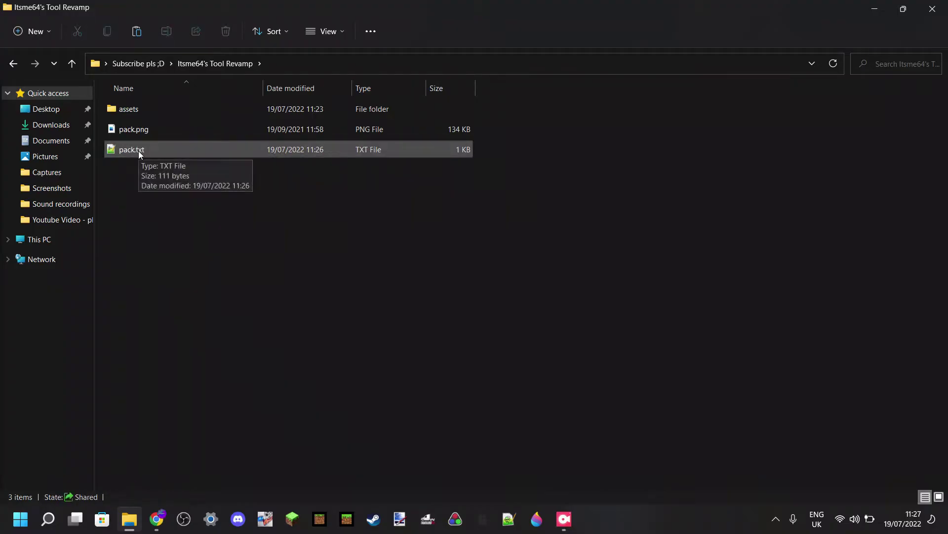
pyautogui.rightClick(140, 154)
pyautogui.click(201, 171)
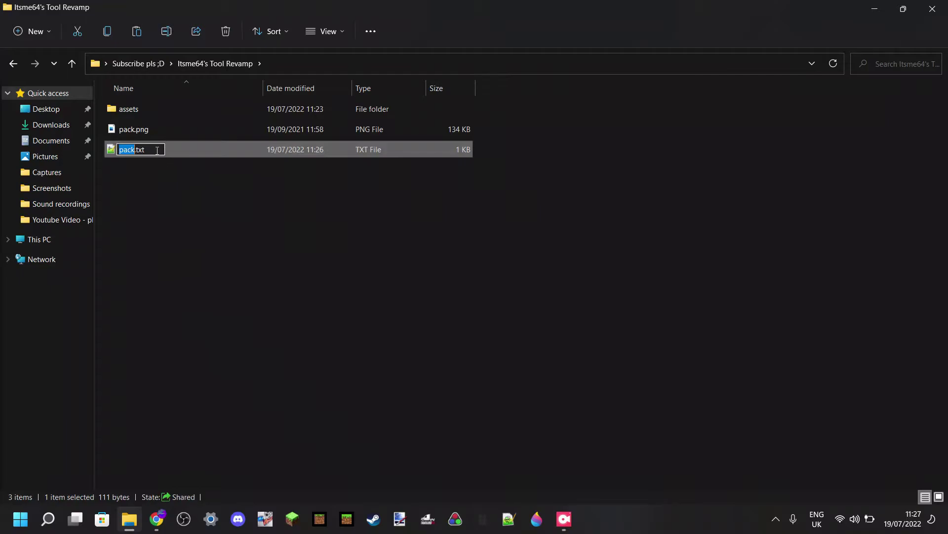
pyautogui.click(141, 151)
pyautogui.doubleClick(142, 151)
pyautogui.write('mcmeta')
pyautogui.press('Return')
pyautogui.press('Return')
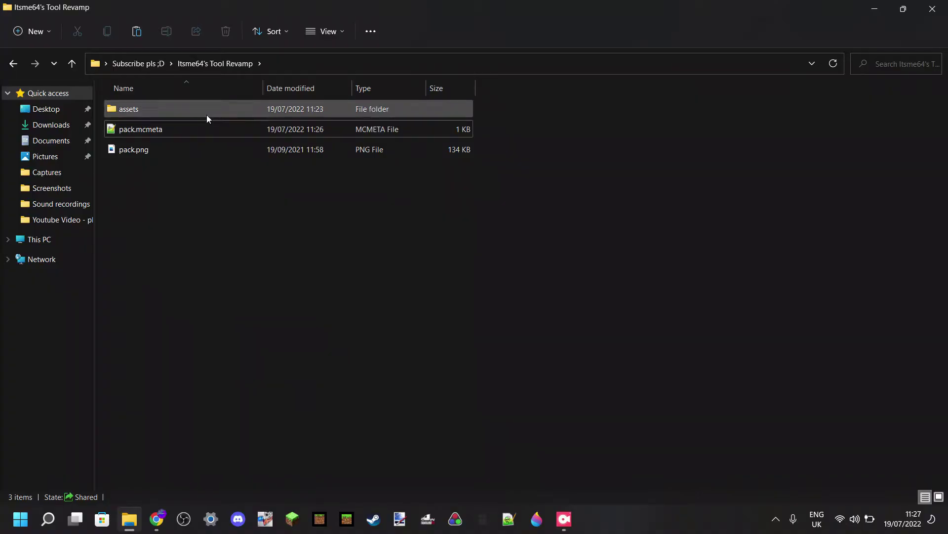
# Open the assets folder of the Itsme64's Tool Revamp pack
pyautogui.moveTo(170, 107)
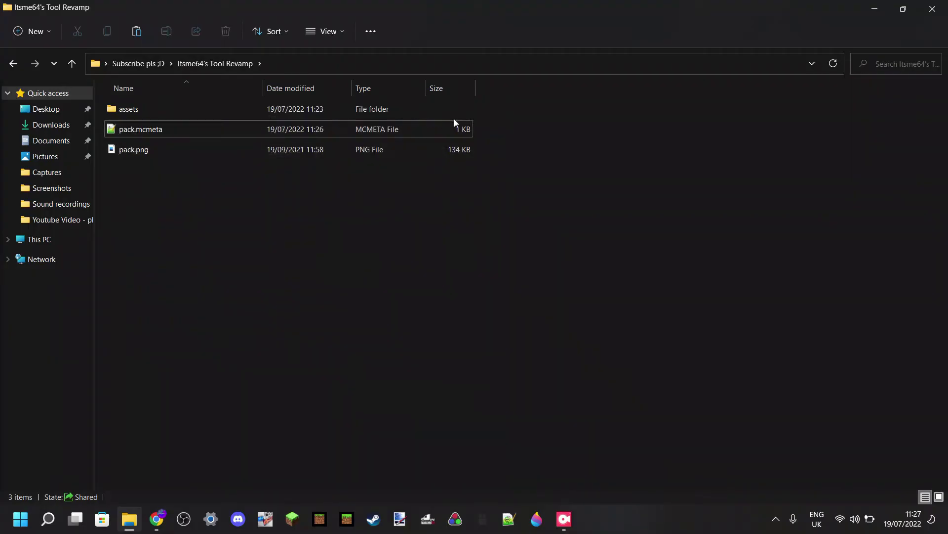
pyautogui.moveTo(481, 109); pyautogui.dragTo(452, 151)
pyautogui.click(446, 203)
pyautogui.doubleClick(137, 111)
pyautogui.click(138, 112)
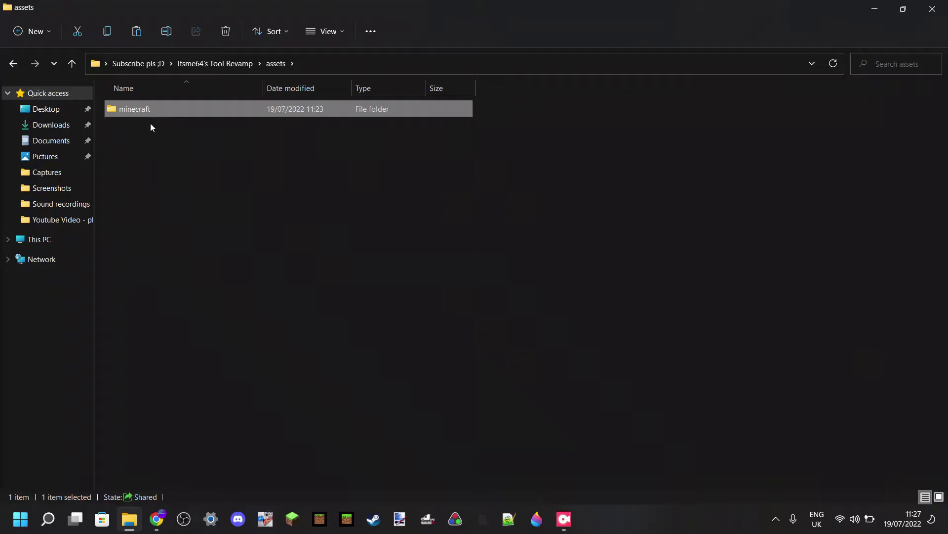
pyautogui.click(155, 133)
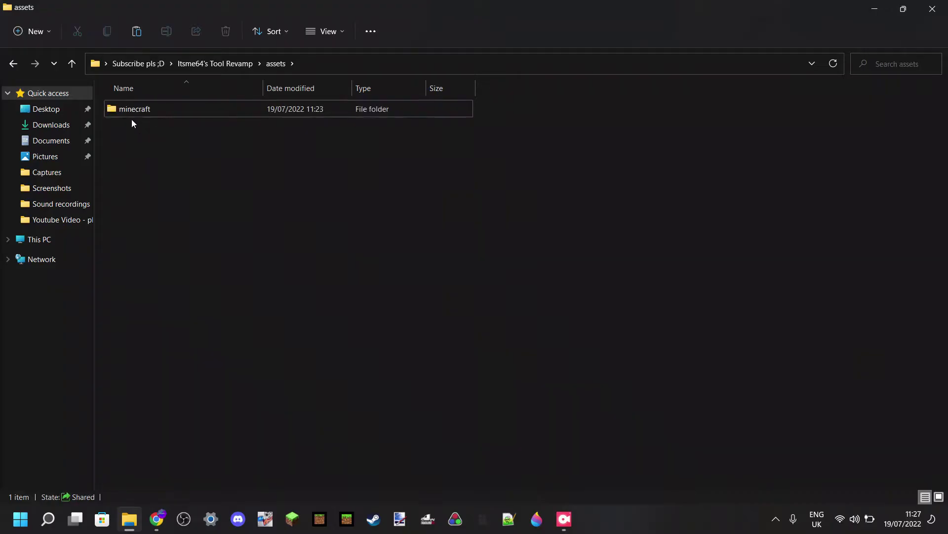
# Open the minecraft folder in assets, then its textures folder, and check the name of the item folder inside
pyautogui.moveTo(132, 120); pyautogui.dragTo(204, 242)
pyautogui.doubleClick(153, 111)
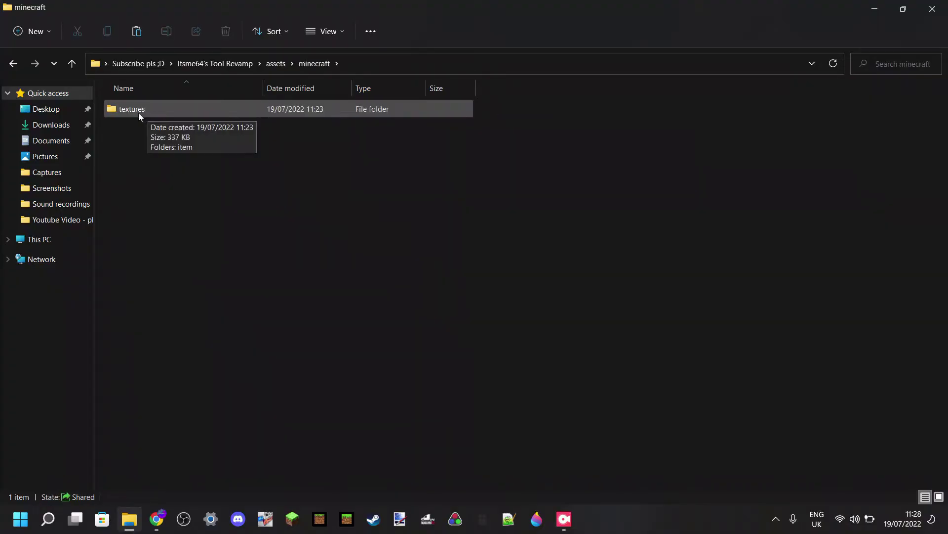
pyautogui.moveTo(117, 108); pyautogui.dragTo(488, 102)
pyautogui.click(459, 174)
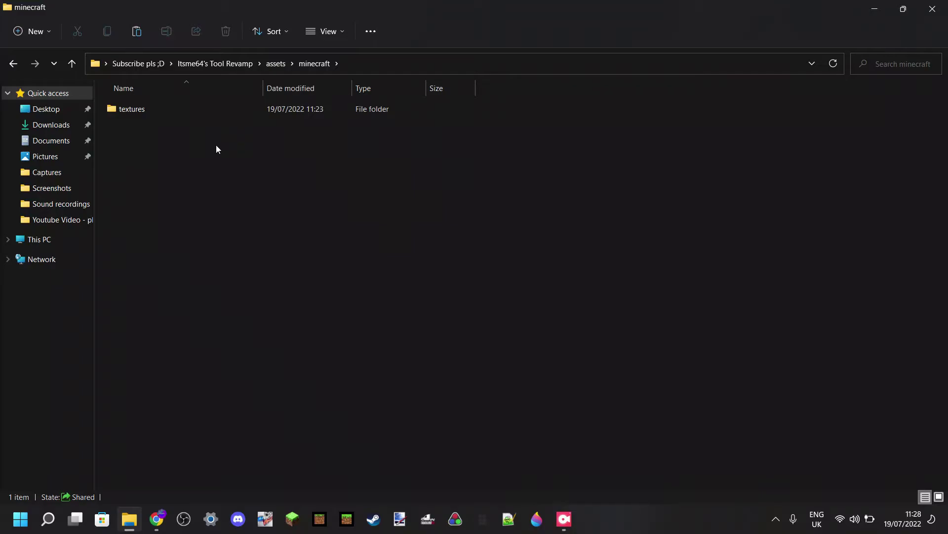
pyautogui.doubleClick(203, 113)
pyautogui.moveTo(108, 114); pyautogui.dragTo(495, 93)
pyautogui.click(498, 135)
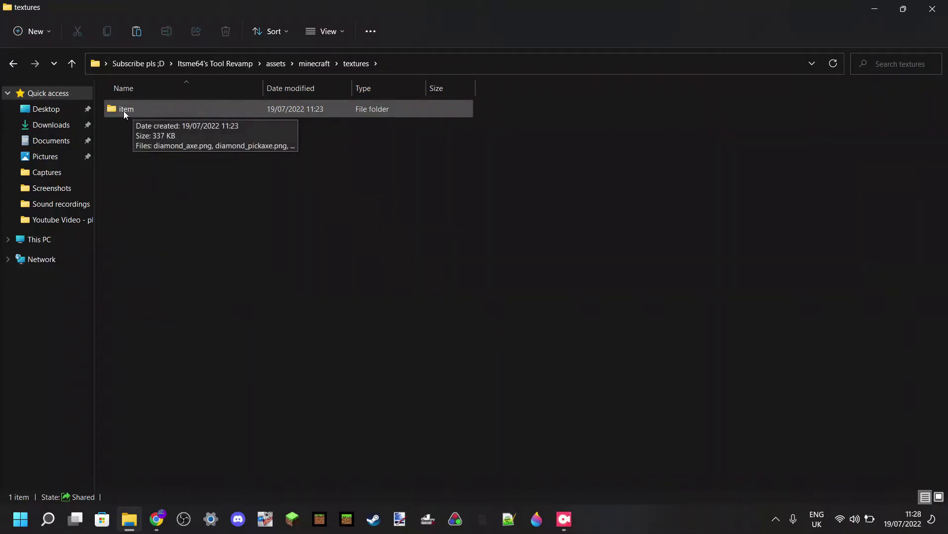
pyautogui.moveTo(110, 122); pyautogui.dragTo(139, 106)
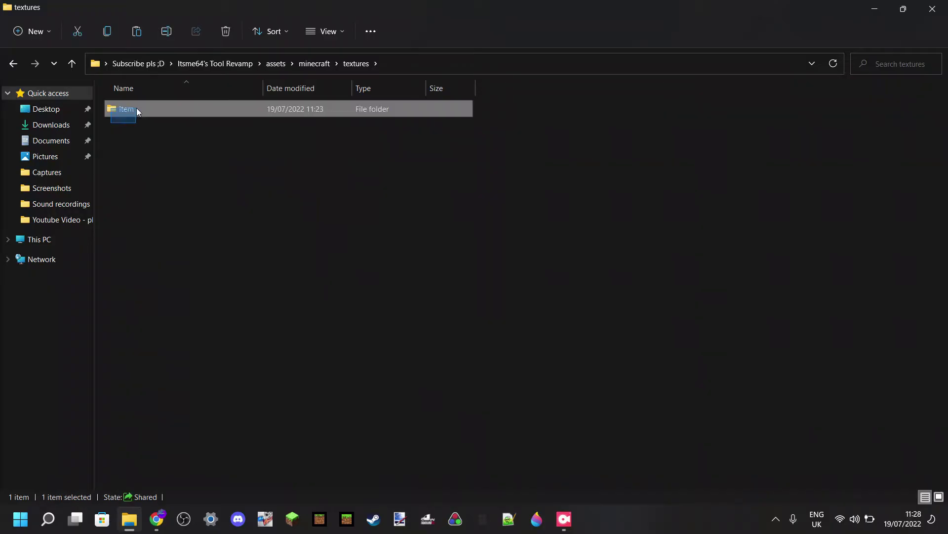
pyautogui.click(143, 130)
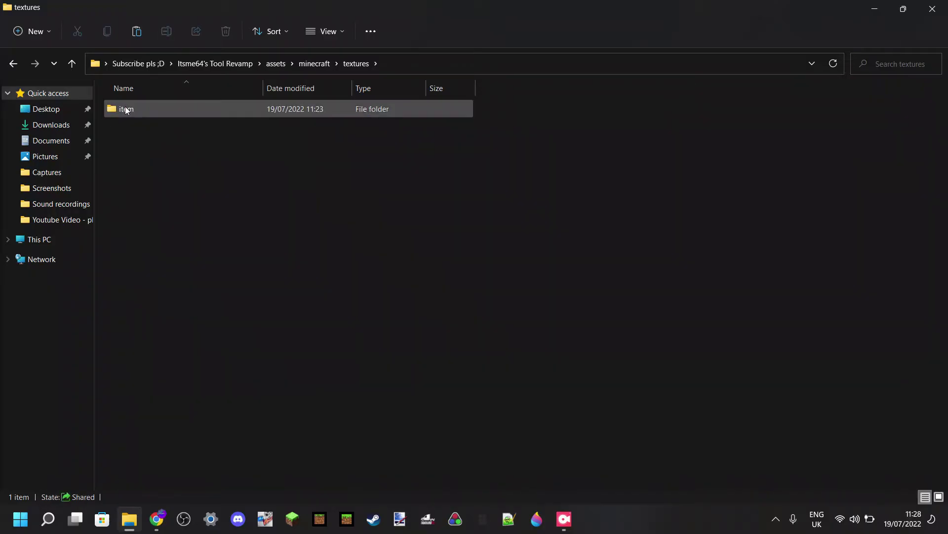
# Rename the item folder inside textures as items
pyautogui.click(125, 109)
pyautogui.rightClick(124, 109)
pyautogui.click(188, 120)
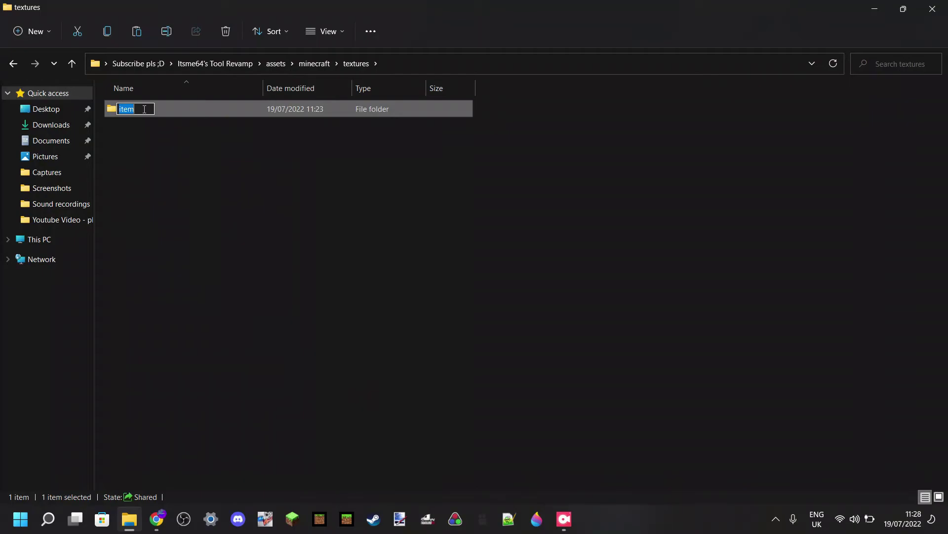
pyautogui.click(147, 111)
pyautogui.write('s')
pyautogui.click(191, 214)
# Rename the items folder inside textures back to item
pyautogui.rightClick(134, 107)
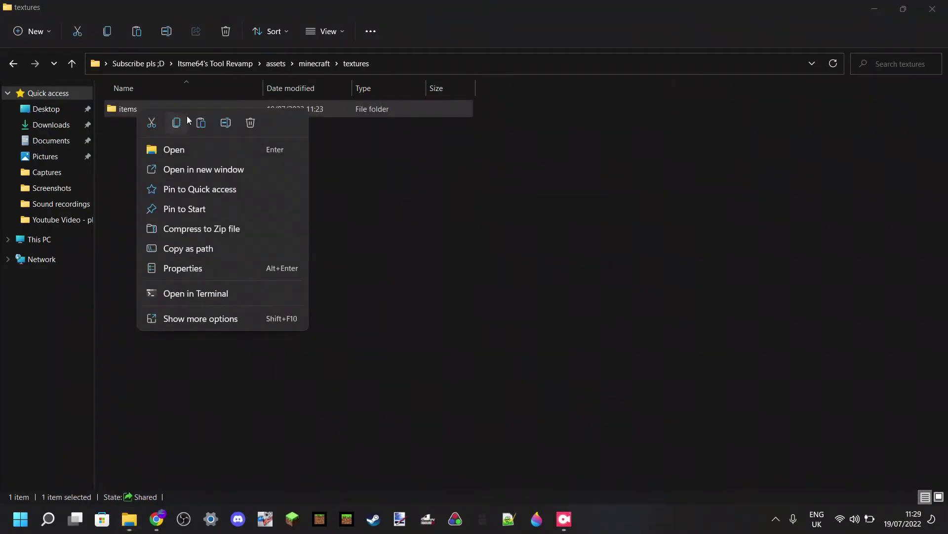
pyautogui.click(200, 122)
pyautogui.click(147, 110)
pyautogui.press('BackSpace')
pyautogui.click(427, 241)
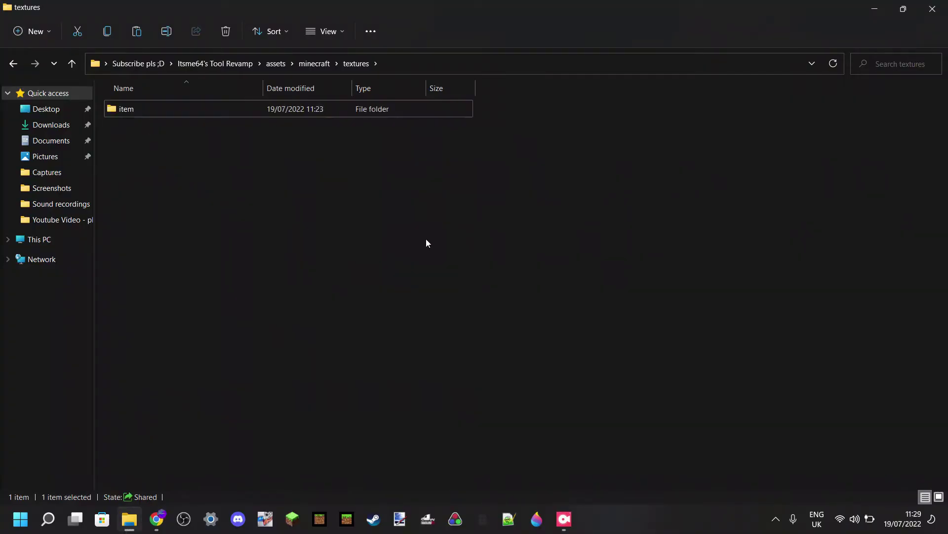
# Compress the pack's assets folder, pack.mcmeta and pack.png together into a zip file named Itsme64's Tool Revamp_fix
pyautogui.hotkey('alt', 'Up')
pyautogui.hotkey('alt', 'Up')
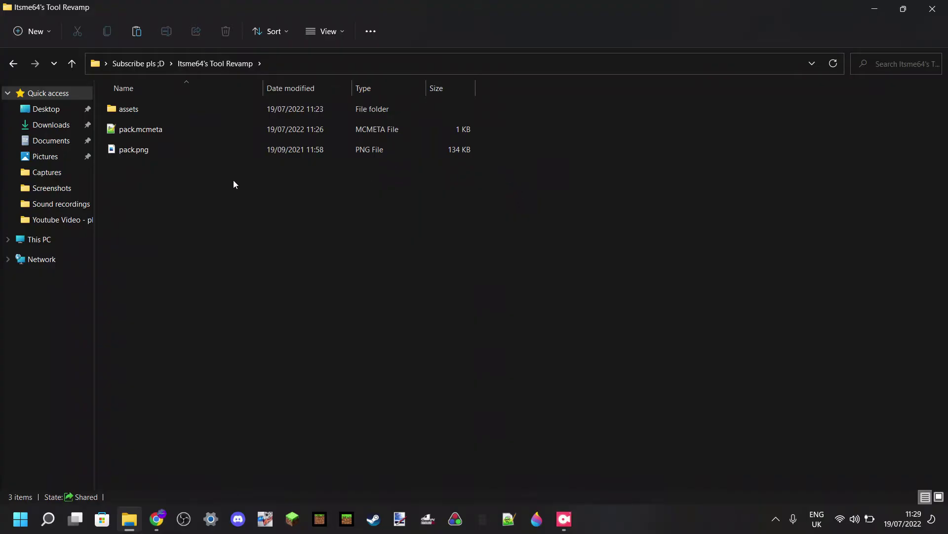
pyautogui.click(135, 110)
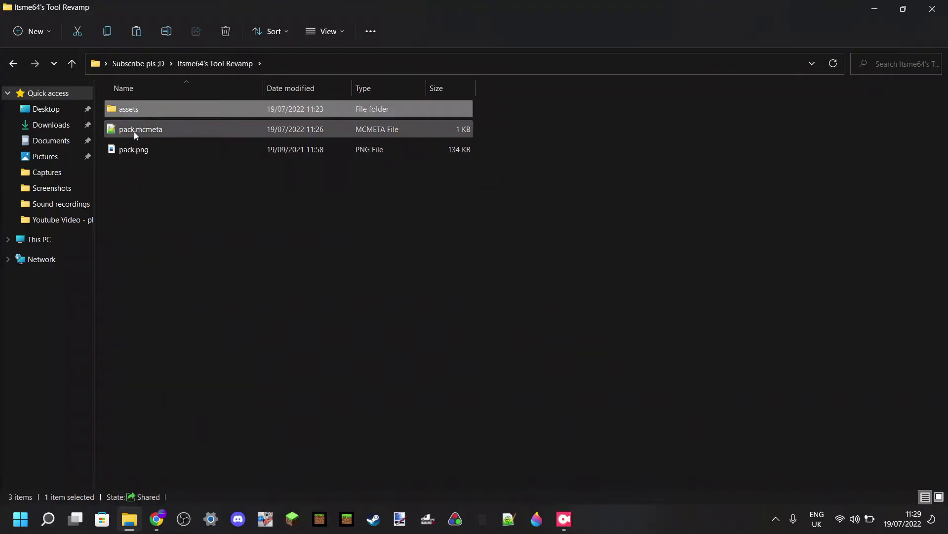
pyautogui.keyDown('ctrl'); pyautogui.click(134, 130); pyautogui.keyUp('ctrl')
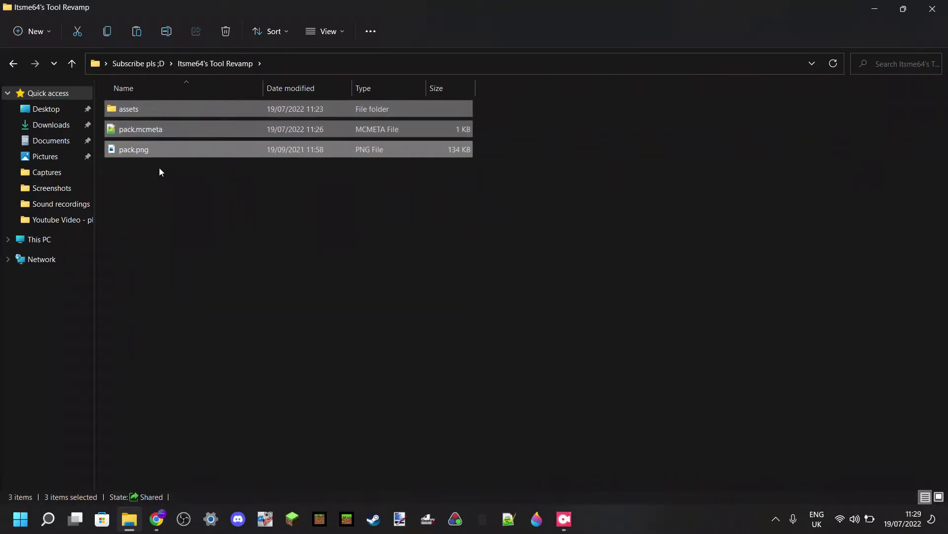
pyautogui.rightClick(154, 129)
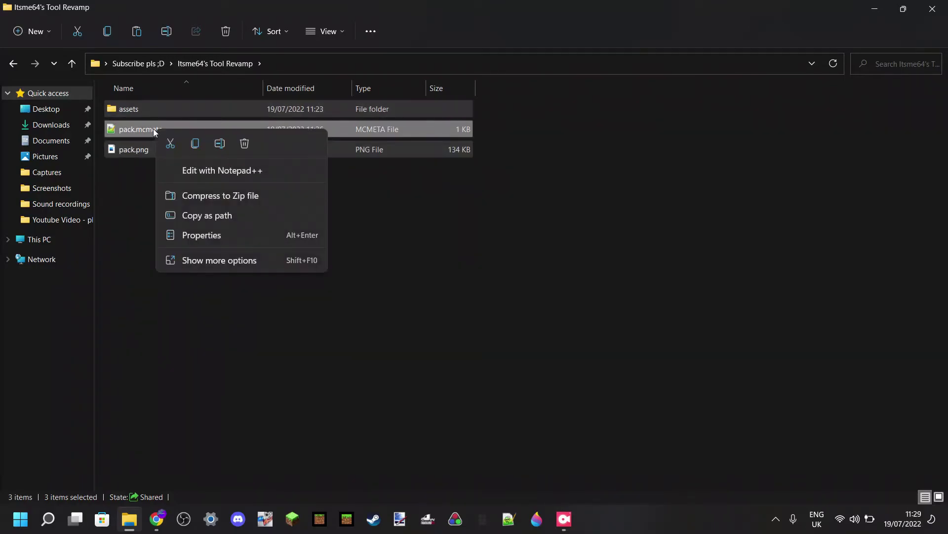
pyautogui.click(220, 197)
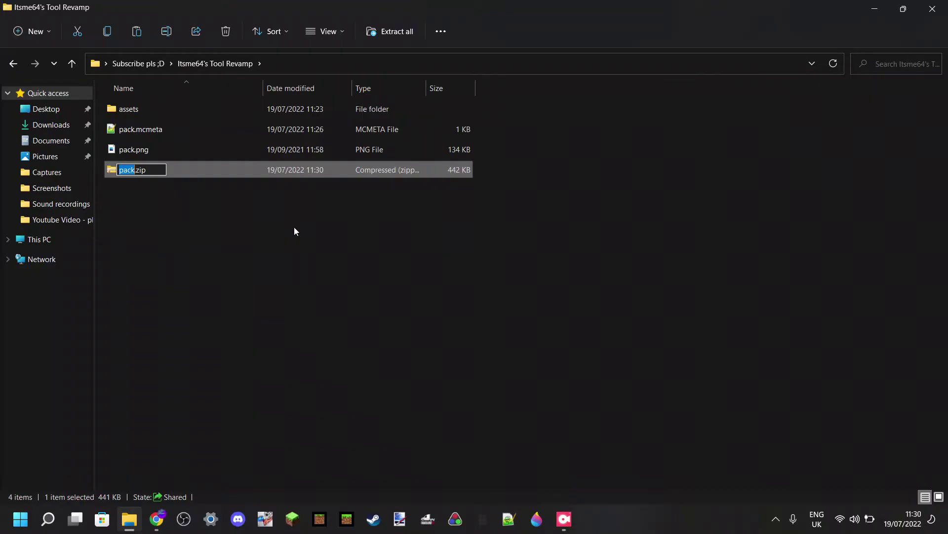
pyautogui.write("Itsme64's Tool Revamp_fix")
pyautogui.click(317, 248)
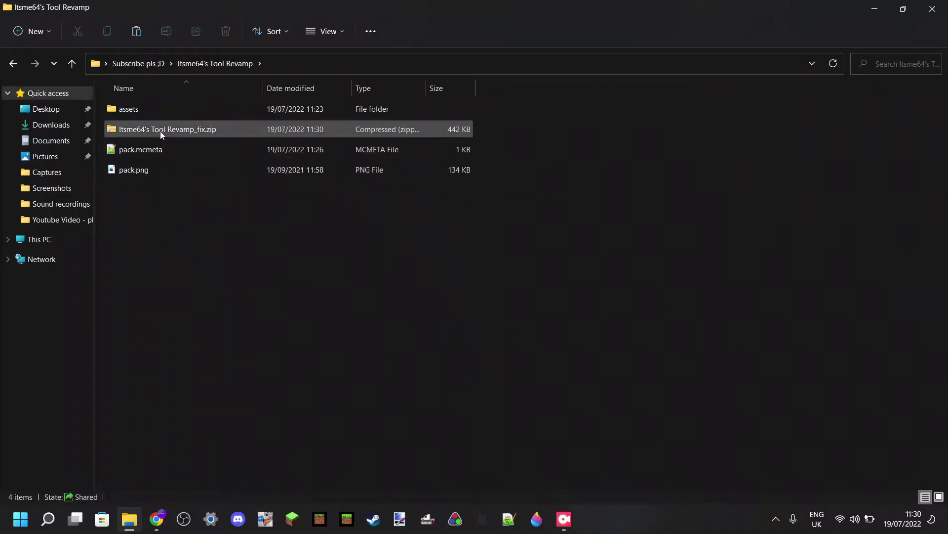
# Move Itsme64's Tool Revamp_fix.zip to the parent folder Subscribe pls ;D and open that folder
pyautogui.moveTo(146, 130); pyautogui.dragTo(143, 63)
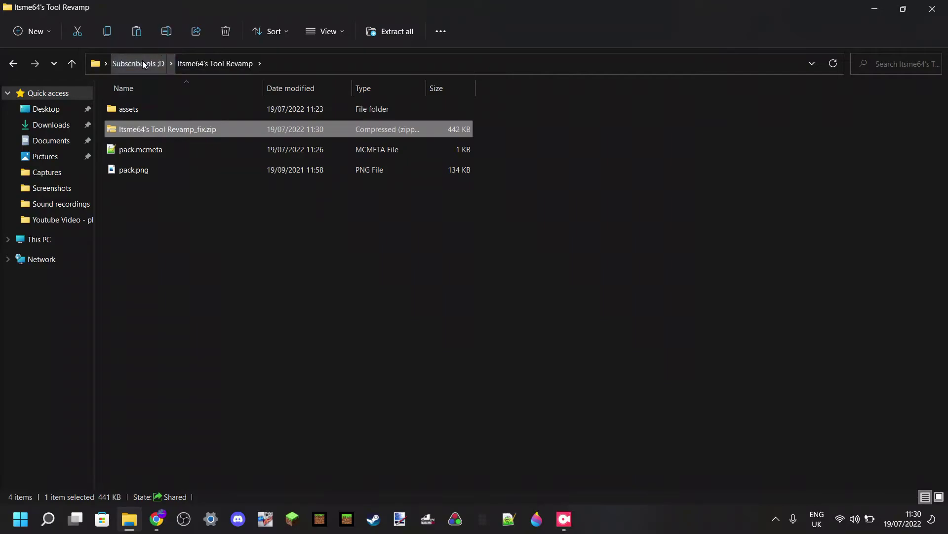
pyautogui.click(144, 64)
pyautogui.click(173, 191)
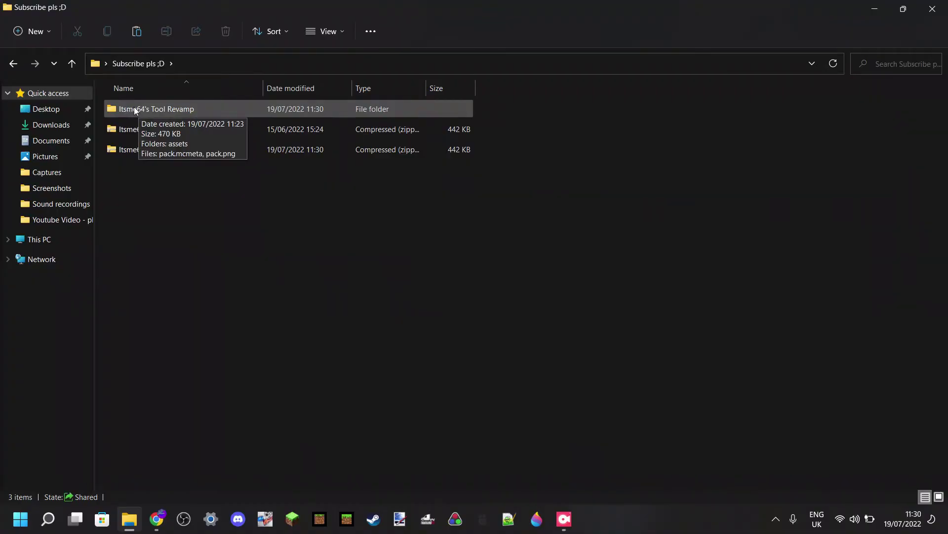
# Check the top-level contents of the Itsme64's Tool Revamp folder and return to its parent folder
pyautogui.doubleClick(156, 107)
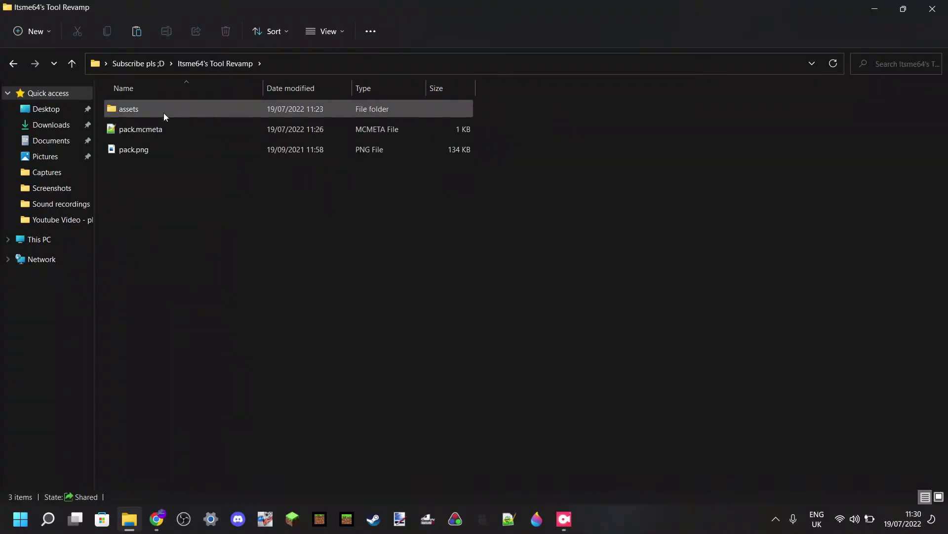
pyautogui.click(143, 70)
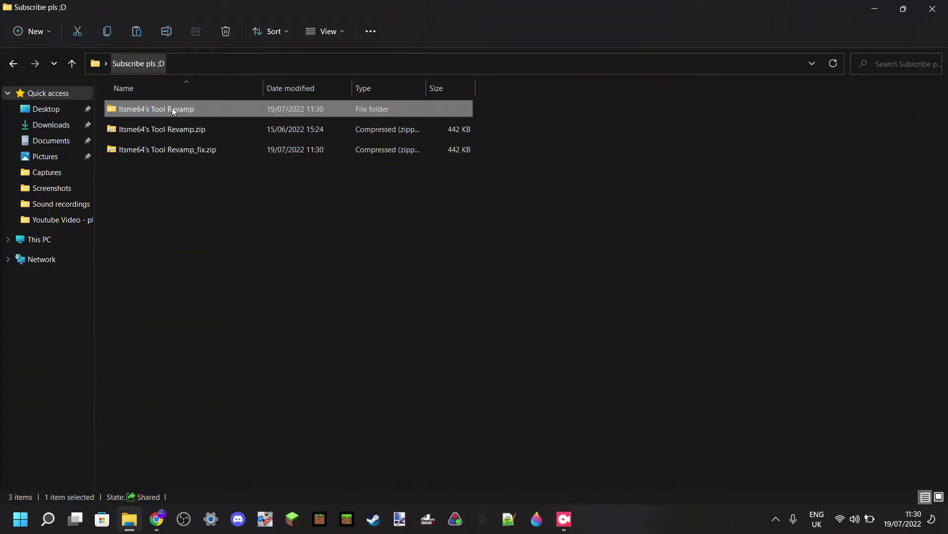
pyautogui.rightClick(169, 109)
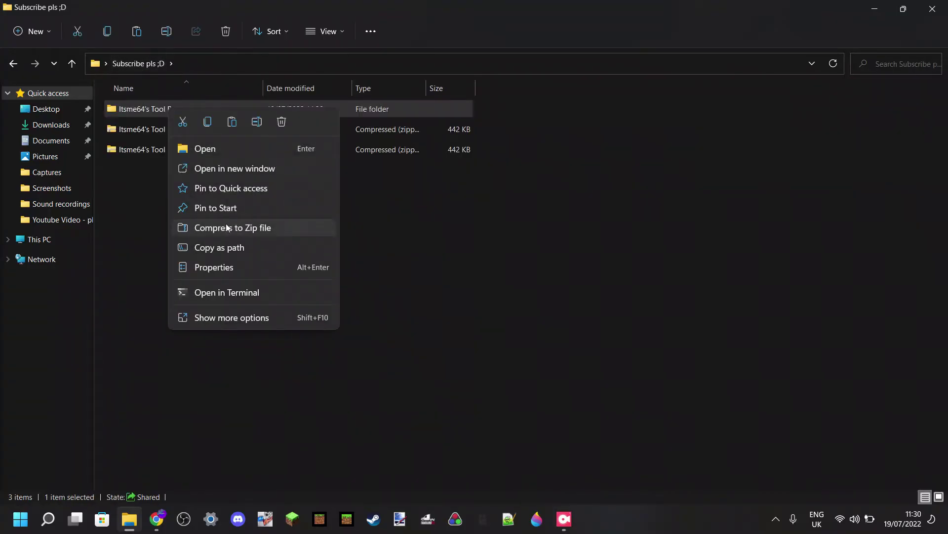
pyautogui.click(377, 247)
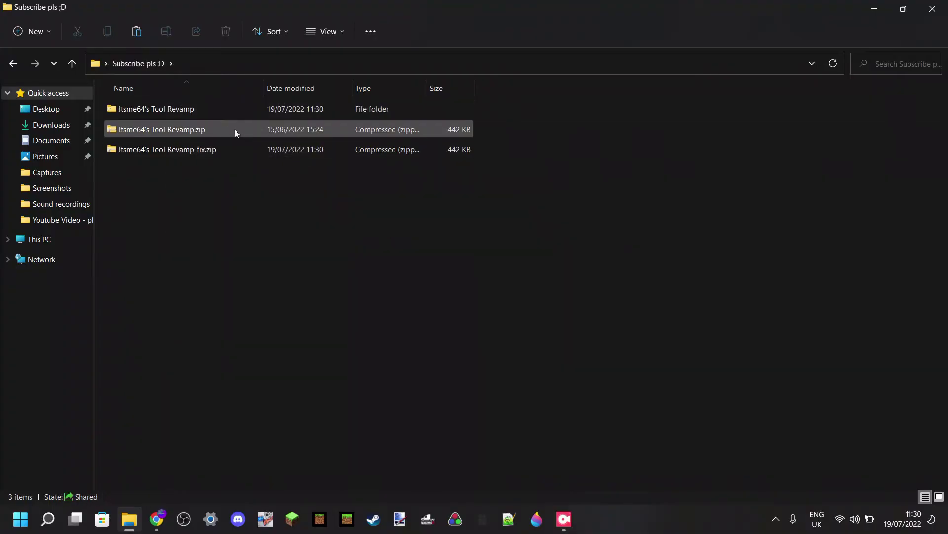
pyautogui.doubleClick(178, 110)
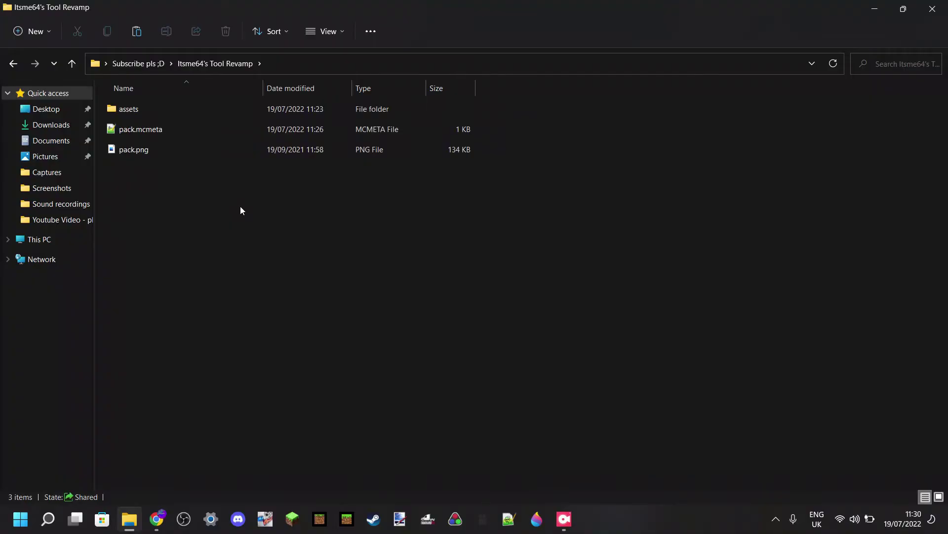
pyautogui.click(143, 62)
# Compress the whole Itsme64's Tool Revamp folder into a zip file named INCORRECT
pyautogui.rightClick(158, 111)
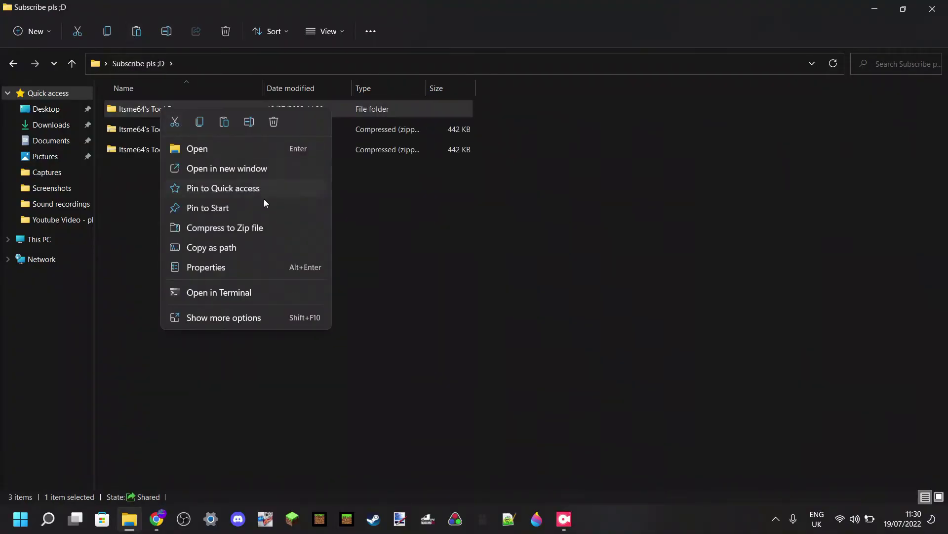
pyautogui.click(244, 229)
pyautogui.write('INCORRECT')
pyautogui.click(206, 194)
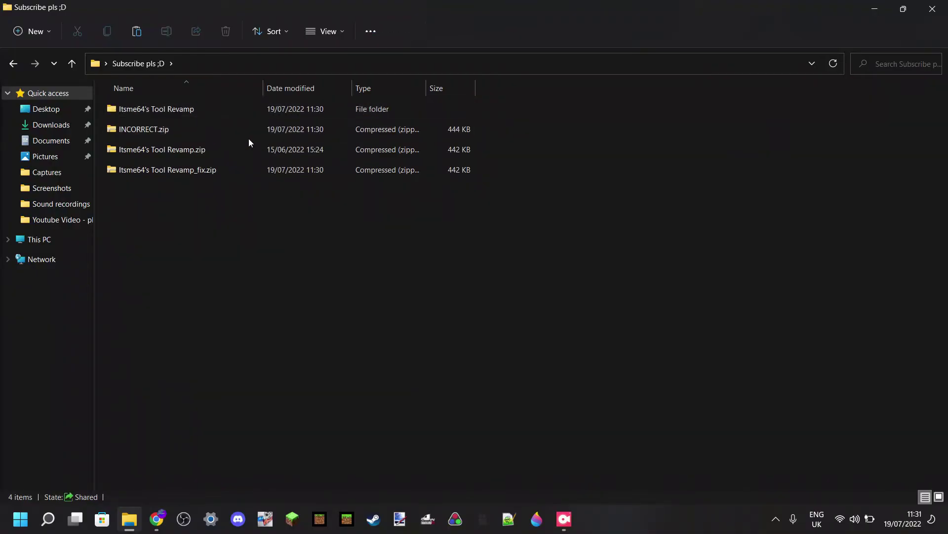
# Examine the nested folder structure inside INCORRECT.zip and return to the Subscribe pls ;D folder
pyautogui.doubleClick(148, 132)
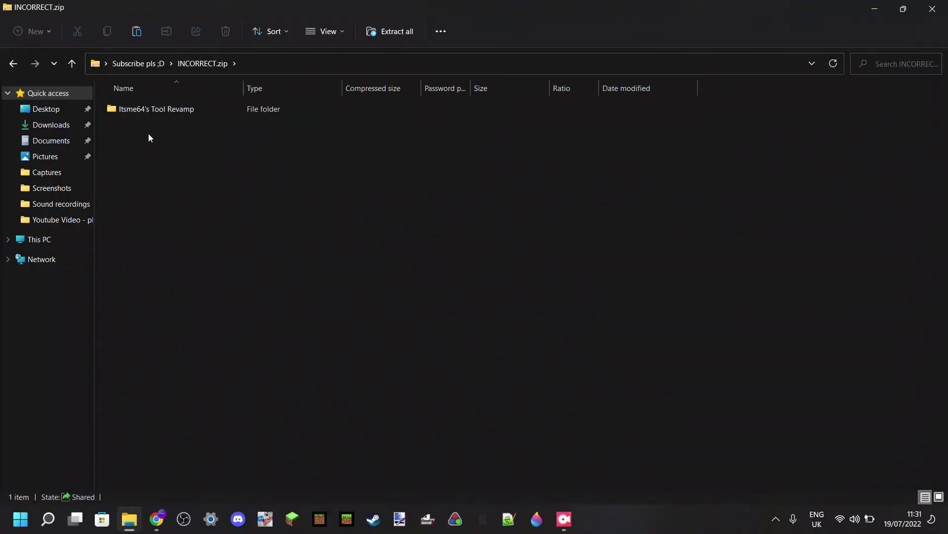
pyautogui.doubleClick(160, 114)
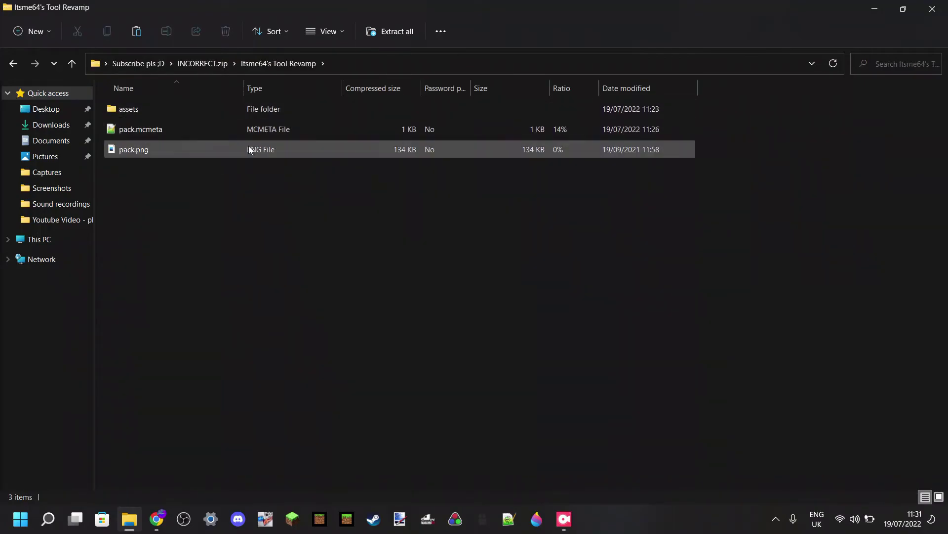
pyautogui.click(143, 65)
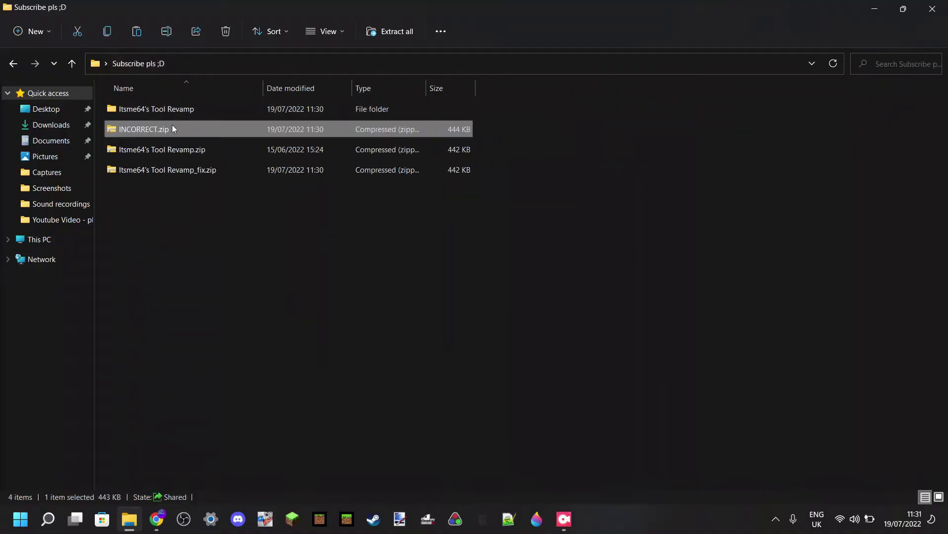
# Delete INCORRECT.zip to the Recycle Bin
pyautogui.rightClick(138, 127)
pyautogui.click(278, 141)
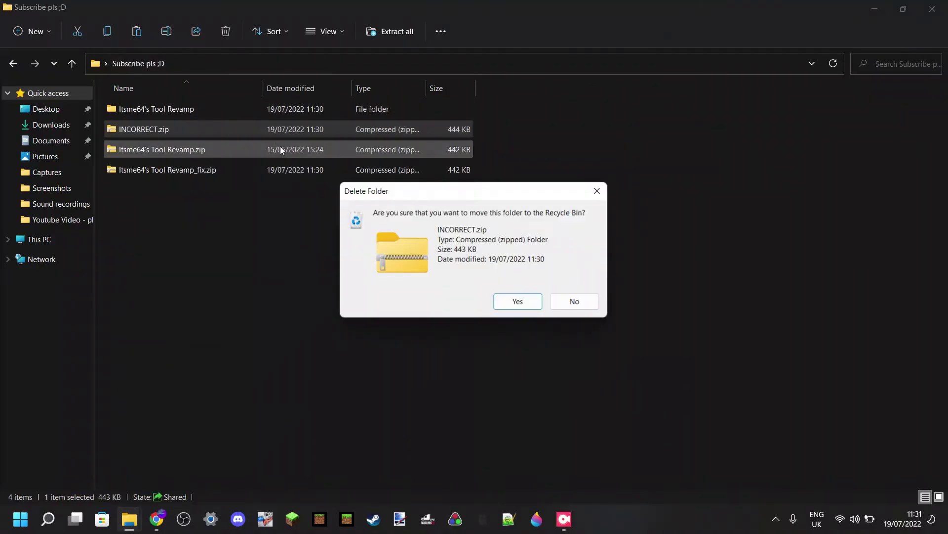
pyautogui.click(518, 302)
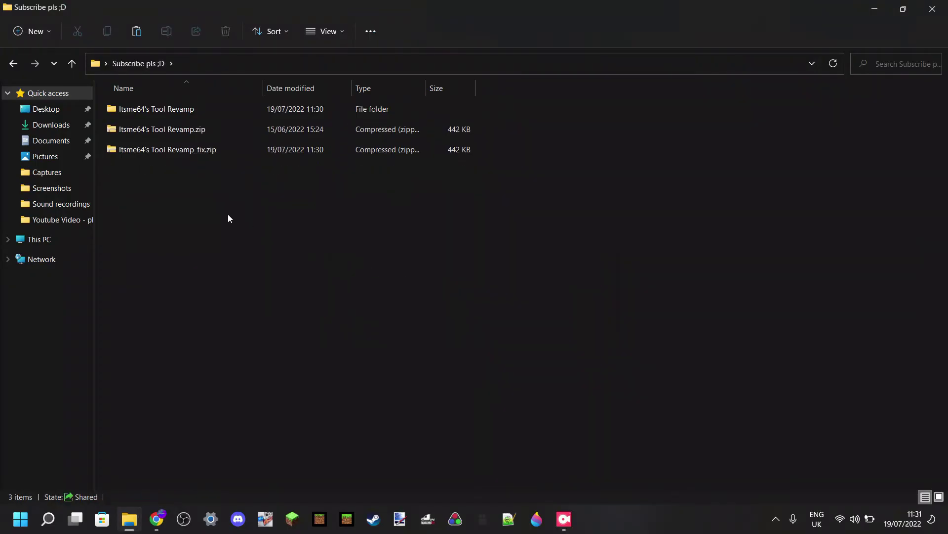
# Delete the original Itsme64's Tool Revamp.zip to the Recycle Bin, keeping the _fix version
pyautogui.click(145, 131)
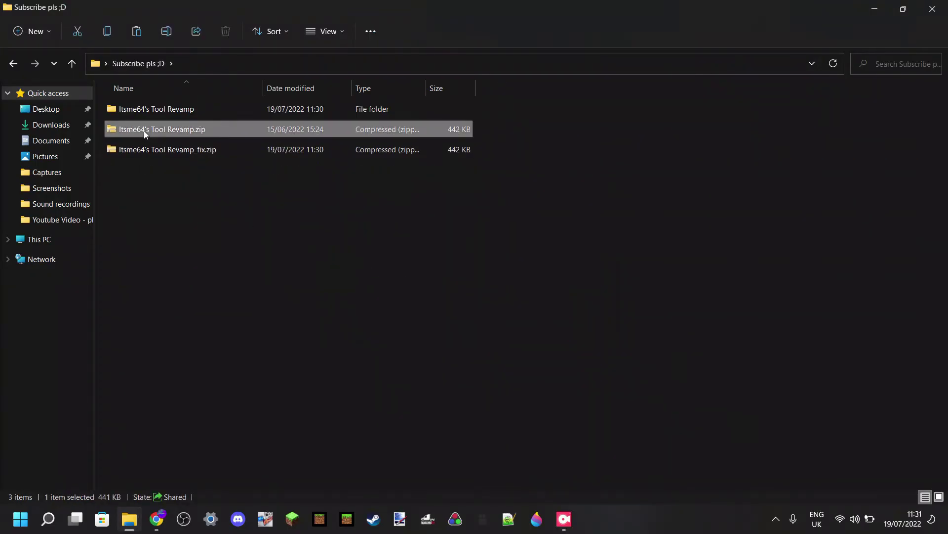
pyautogui.rightClick(144, 131)
pyautogui.click(284, 146)
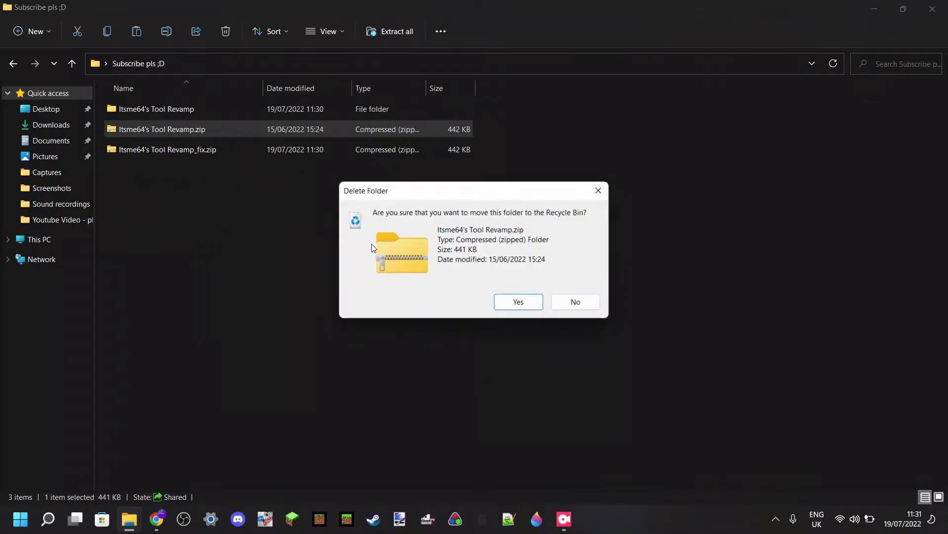
pyautogui.click(515, 303)
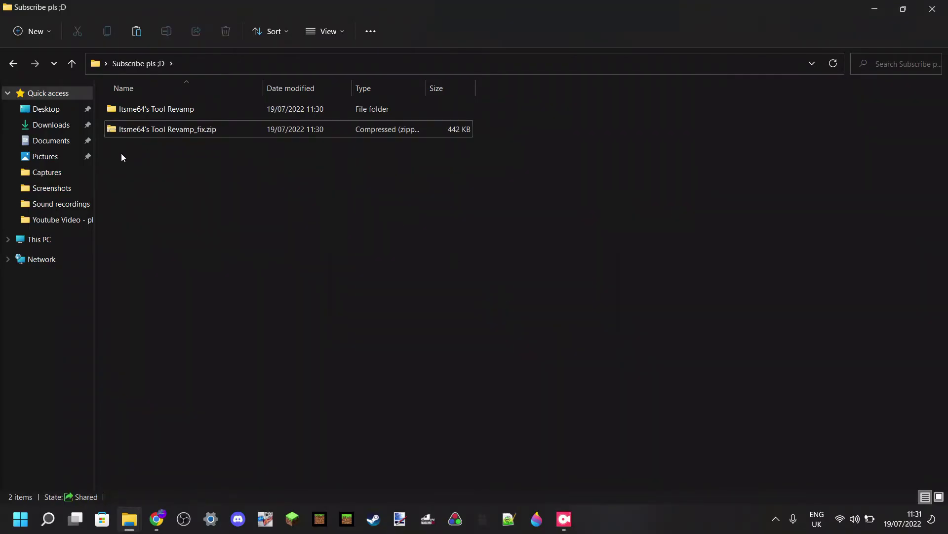
pyautogui.moveTo(108, 153); pyautogui.dragTo(522, 191)
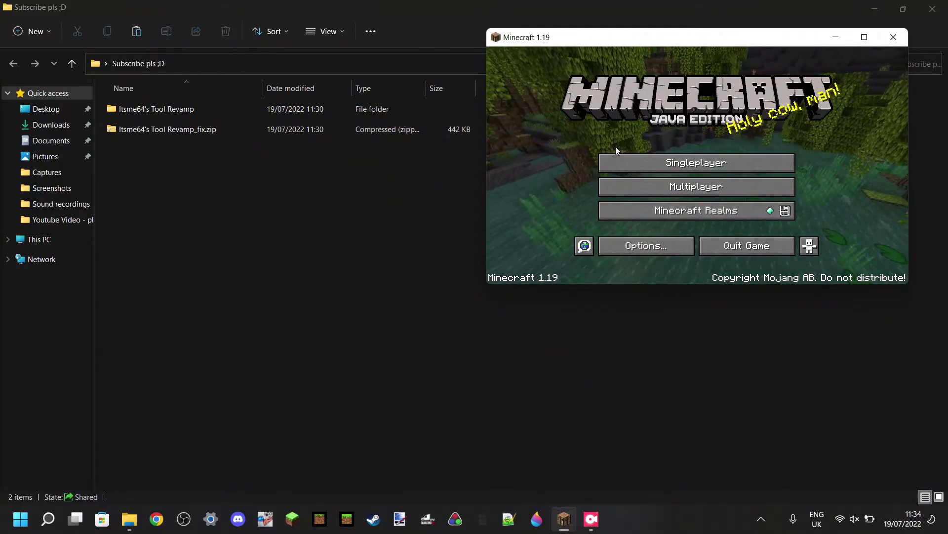
# Open the resource pack folder from Minecraft's resource pack options and restore its window to a smaller size
pyautogui.click(640, 249)
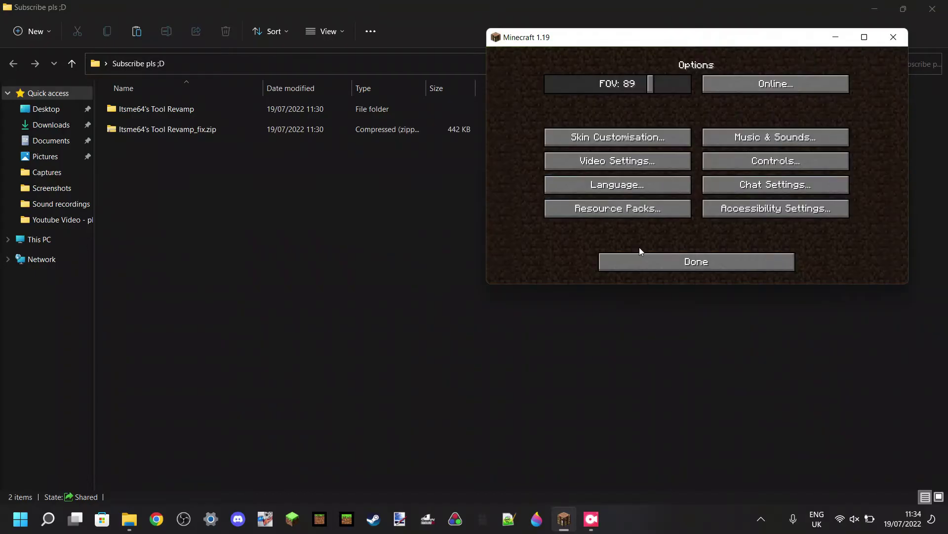
pyautogui.click(650, 213)
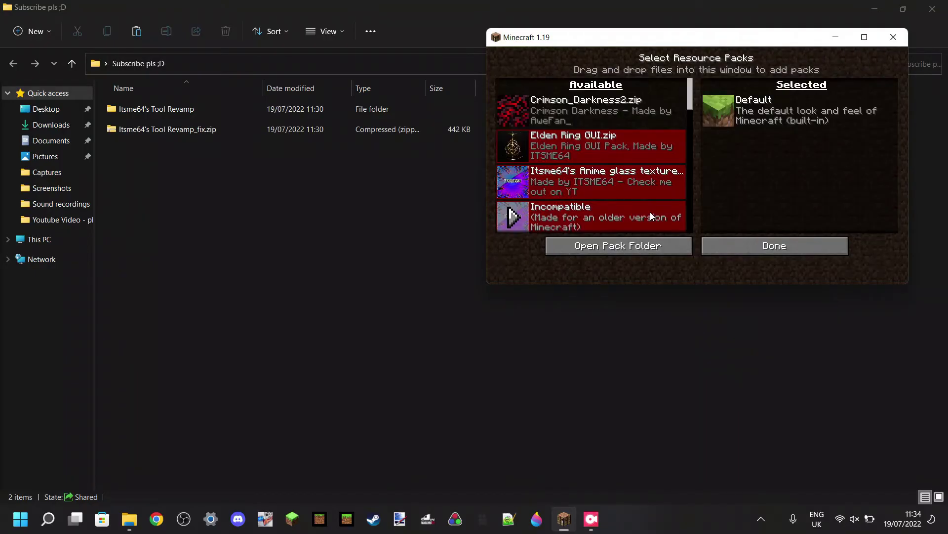
pyautogui.click(650, 247)
pyautogui.click(903, 9)
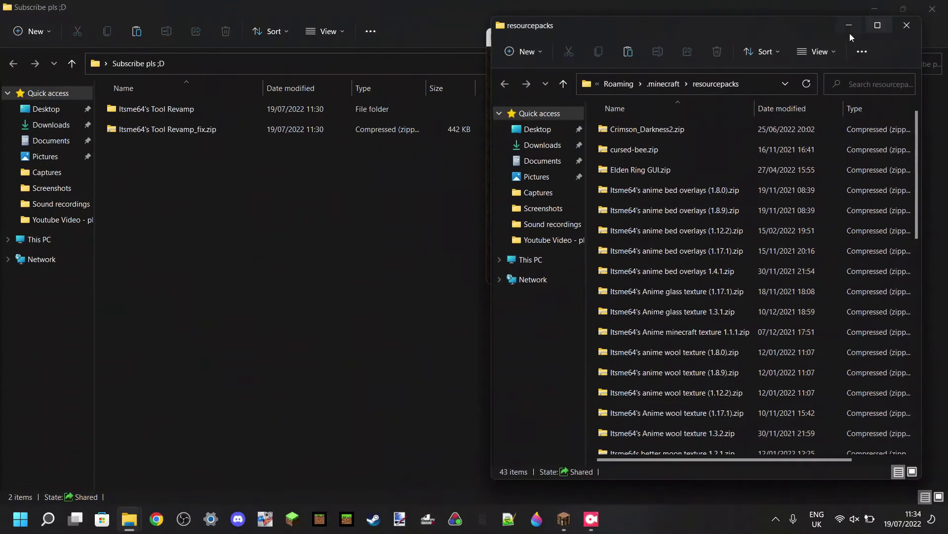
pyautogui.moveTo(748, 26)
pyautogui.mouseDown()
pyautogui.moveTo(716, 36)
pyautogui.moveTo(737, 39)
pyautogui.mouseUp()
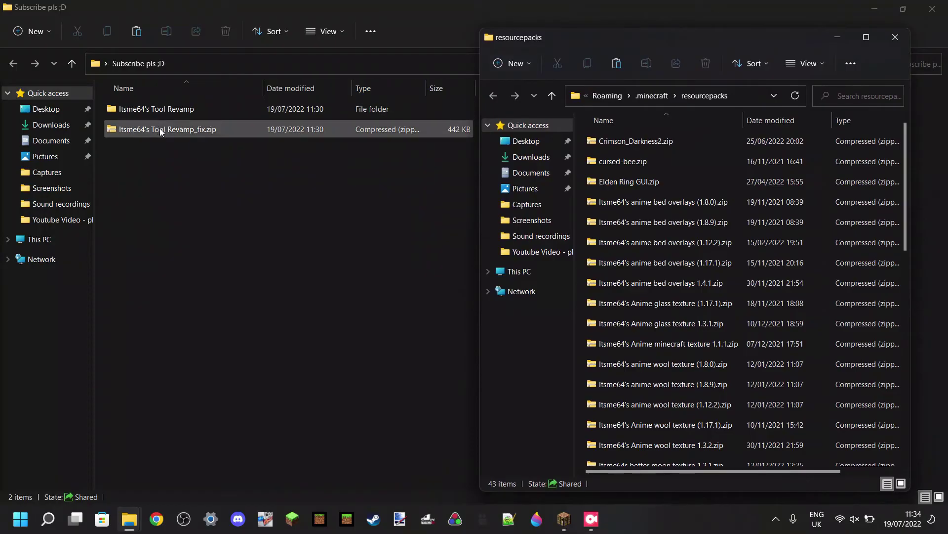
pyautogui.moveTo(159, 128); pyautogui.dragTo(684, 125)
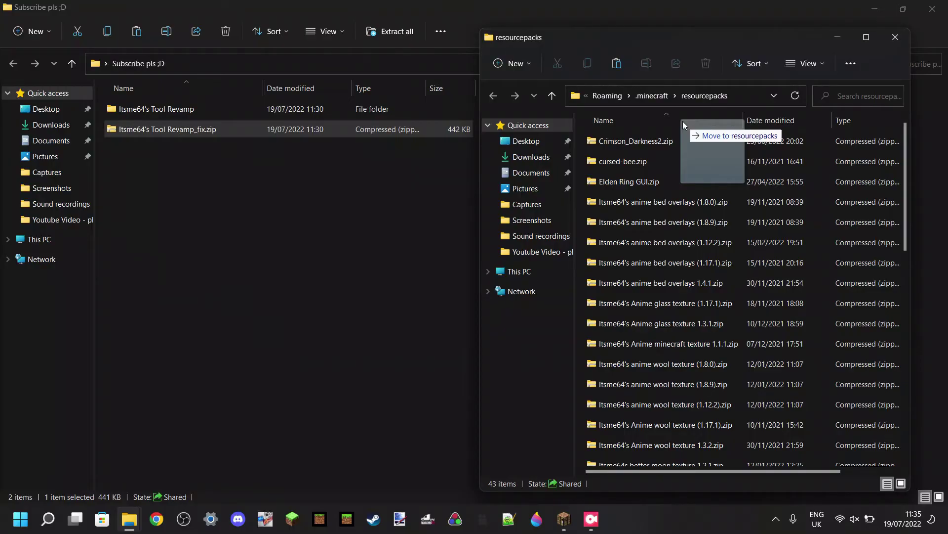
pyautogui.moveTo(683, 125); pyautogui.dragTo(694, 262)
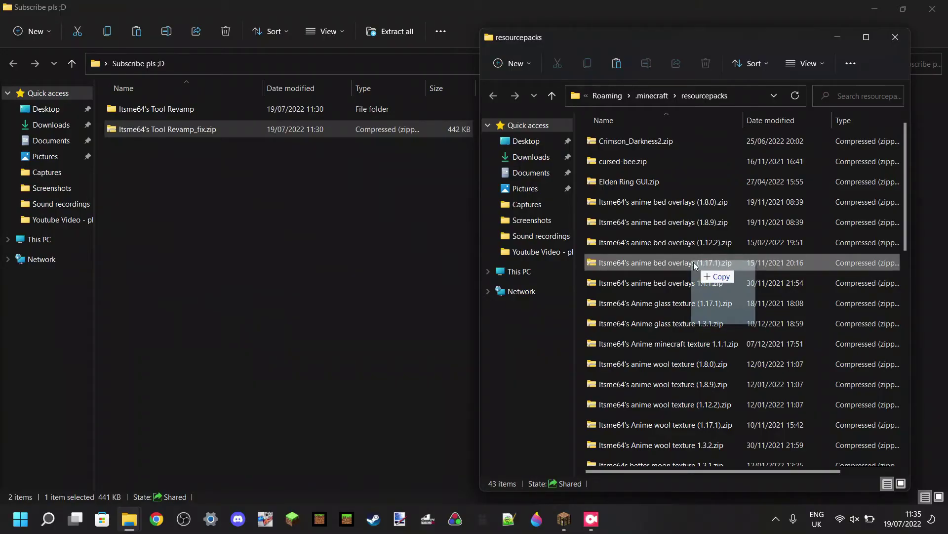
pyautogui.moveTo(694, 262)
pyautogui.mouseDown()
pyautogui.moveTo(644, 223)
pyautogui.moveTo(599, 142)
pyautogui.moveTo(609, 206)
pyautogui.moveTo(600, 243)
pyautogui.moveTo(274, 128)
pyautogui.moveTo(500, 261)
pyautogui.moveTo(687, 265)
pyautogui.mouseUp()
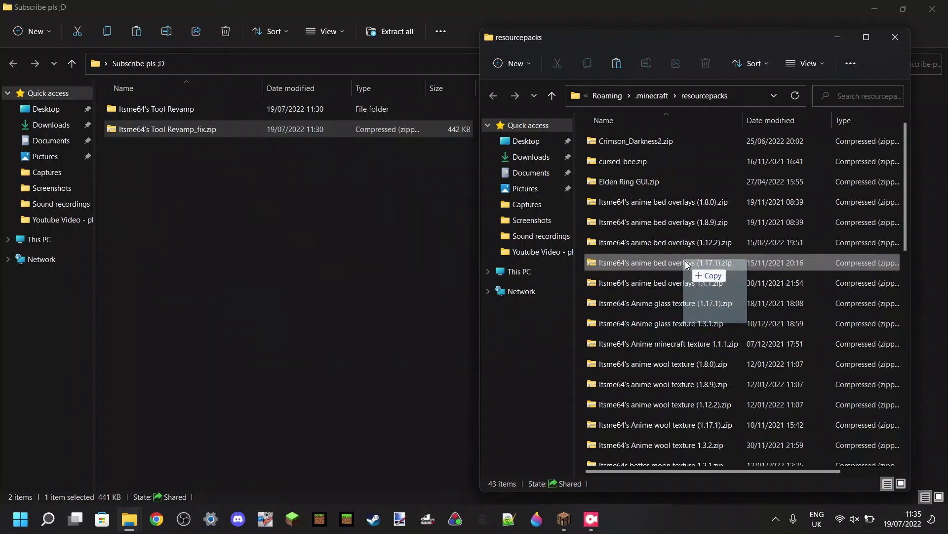
pyautogui.moveTo(686, 265); pyautogui.dragTo(298, 133)
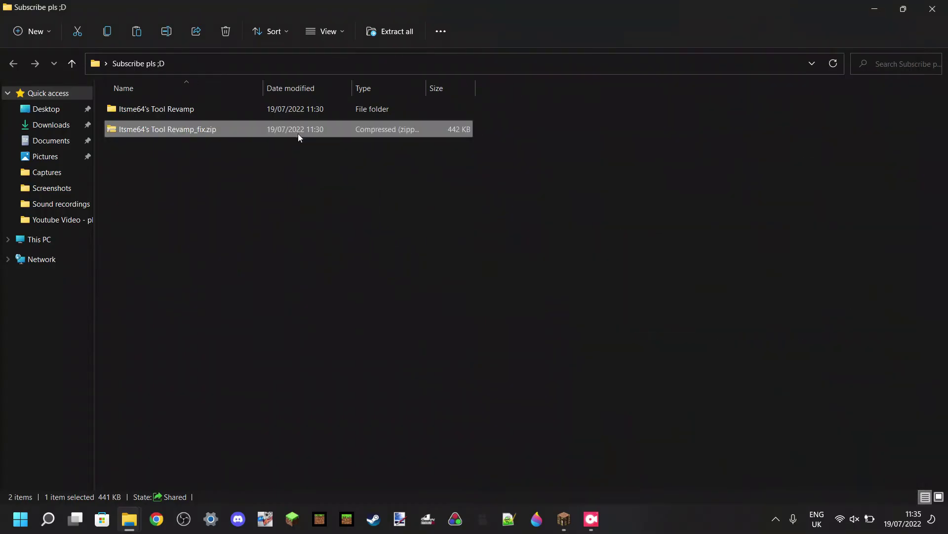
# Go up to the .minecraft folder and move Itsme64's Tool Revamp_fix.zip from Subscribe pls ;D into its resourcepacks folder
pyautogui.moveTo(120, 521)
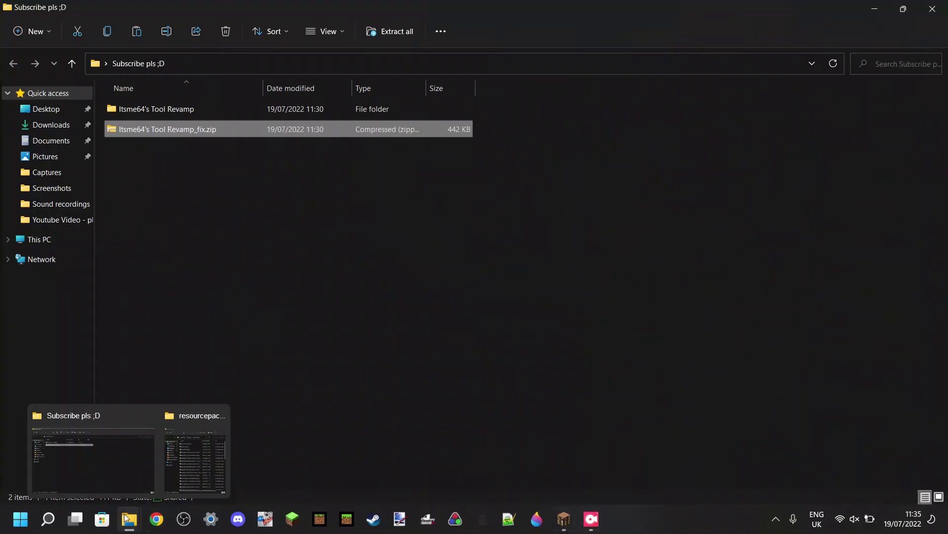
pyautogui.click(200, 464)
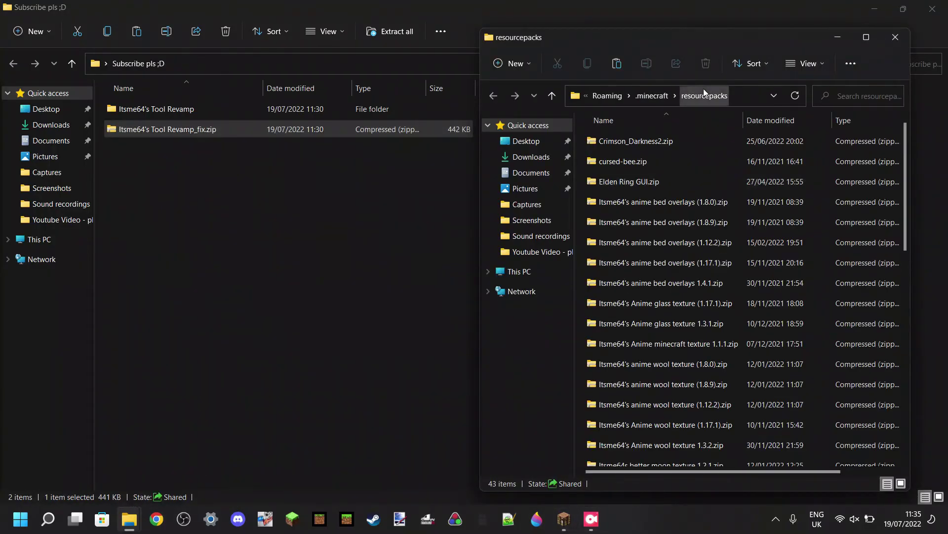
pyautogui.click(653, 97)
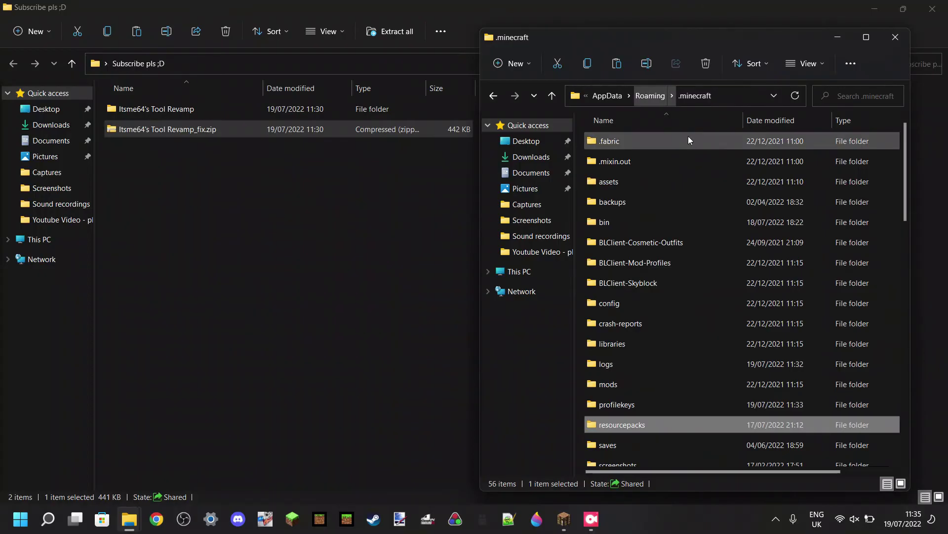
pyautogui.scroll(-1, 721, 184)
pyautogui.scroll(-1, 723, 197)
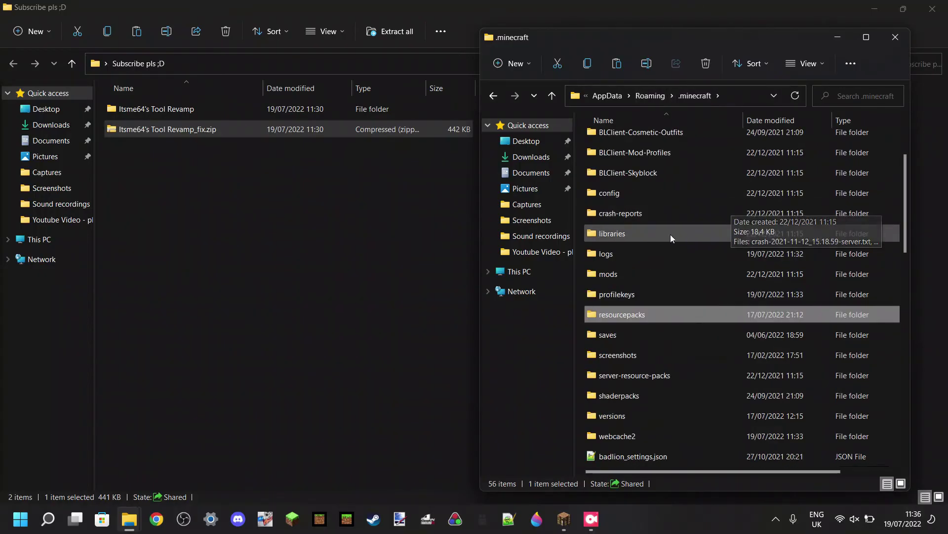
pyautogui.moveTo(607, 321)
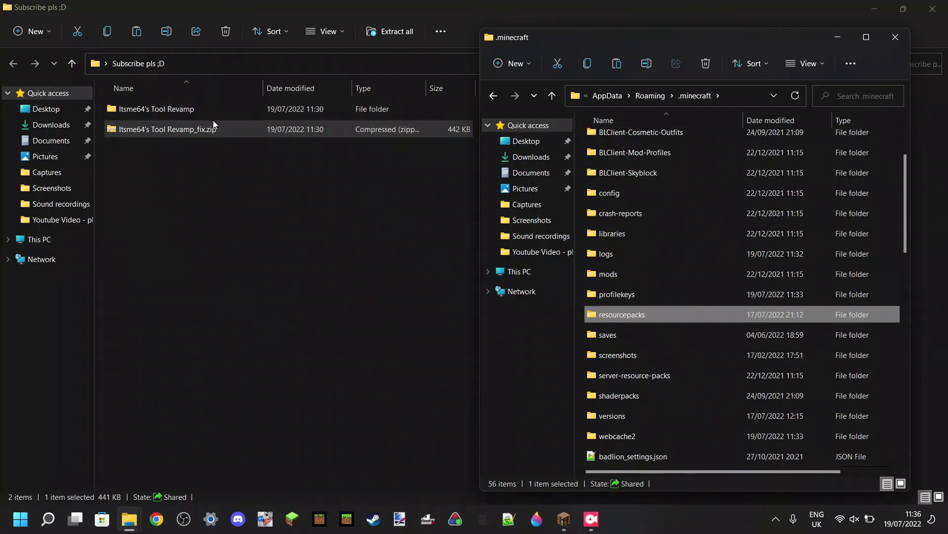
pyautogui.moveTo(212, 125); pyautogui.dragTo(636, 316)
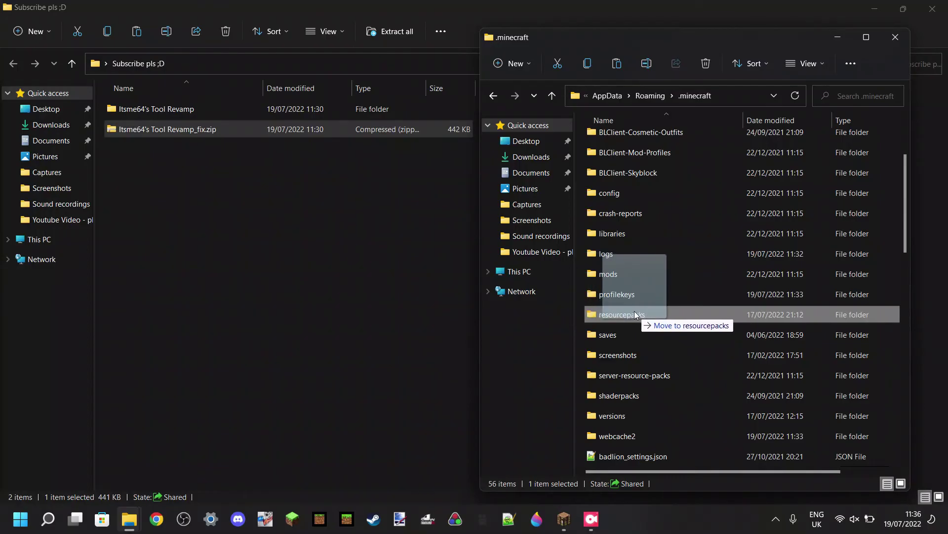
pyautogui.moveTo(636, 314); pyautogui.dragTo(635, 314)
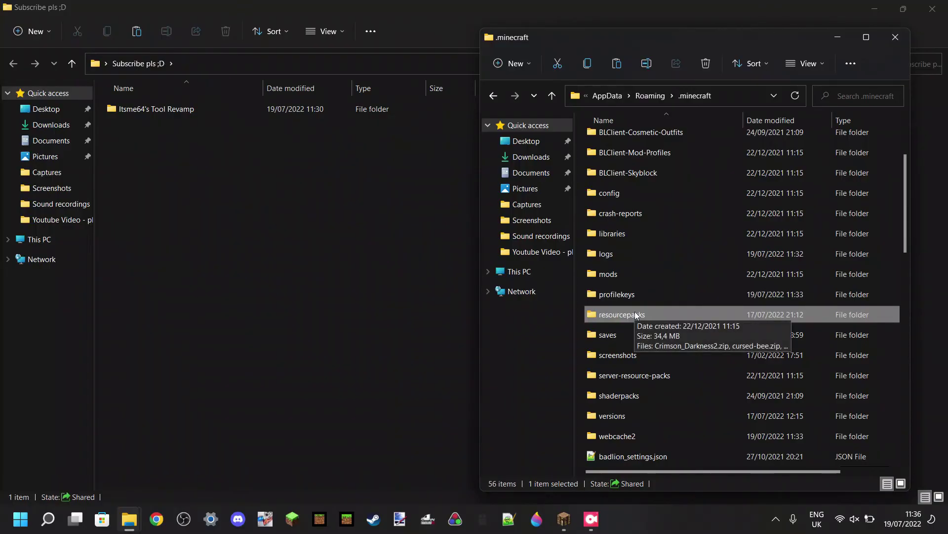
# Open the resourcepacks folder and check its contents for Itsme64's Tool Revamp_fix.zip
pyautogui.doubleClick(631, 314)
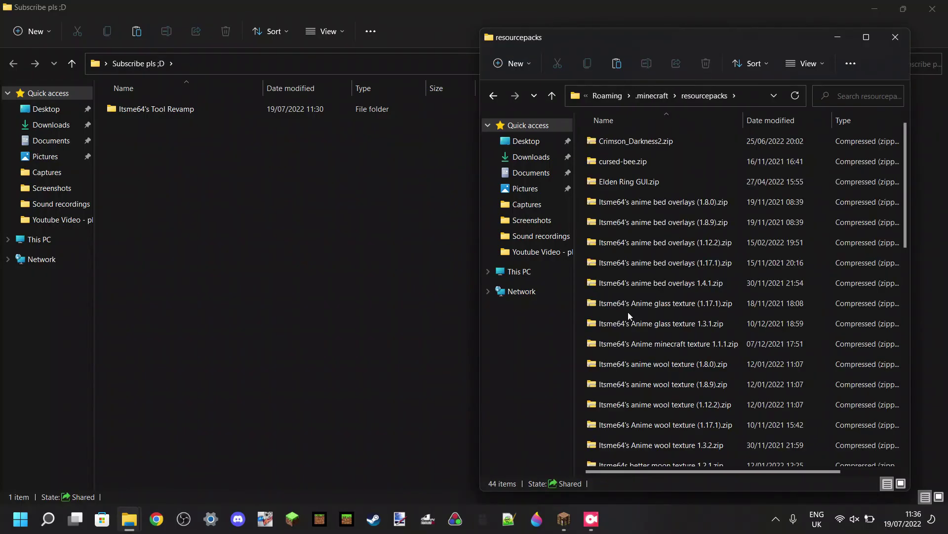
pyautogui.scroll(-8, 753, 277)
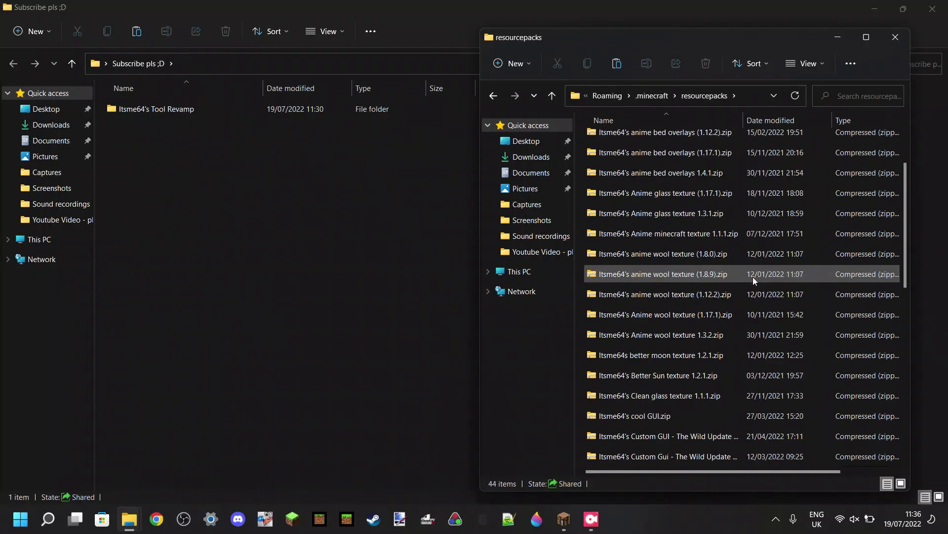
pyautogui.scroll(-2, 753, 277)
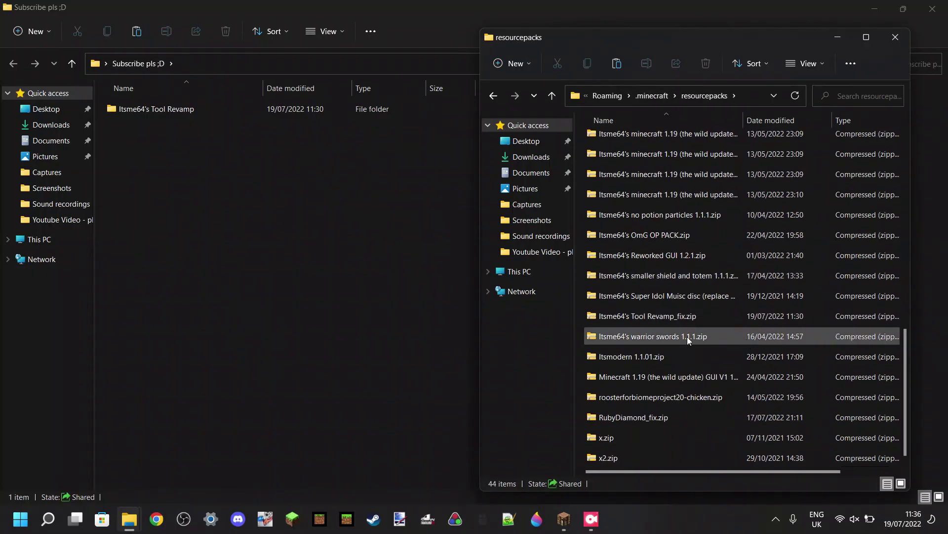
pyautogui.click(591, 318)
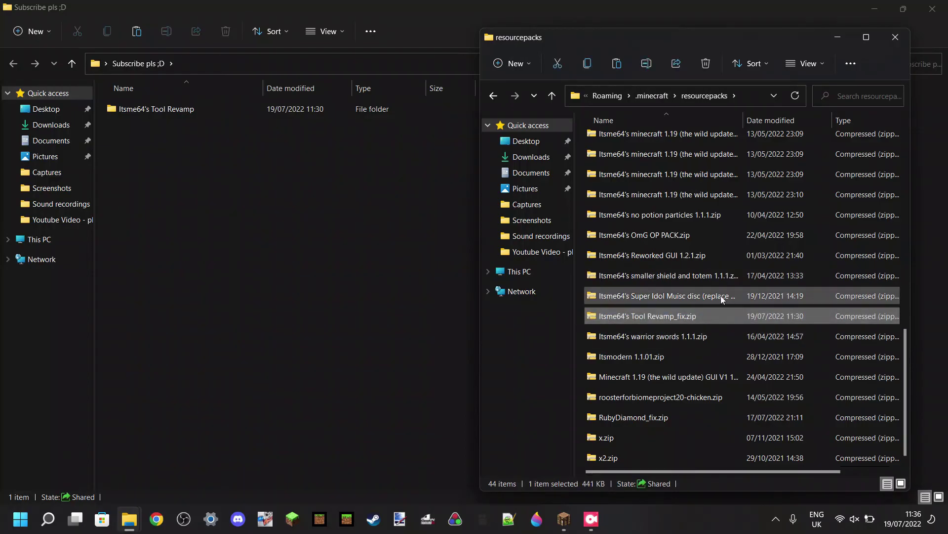
pyautogui.click(579, 314)
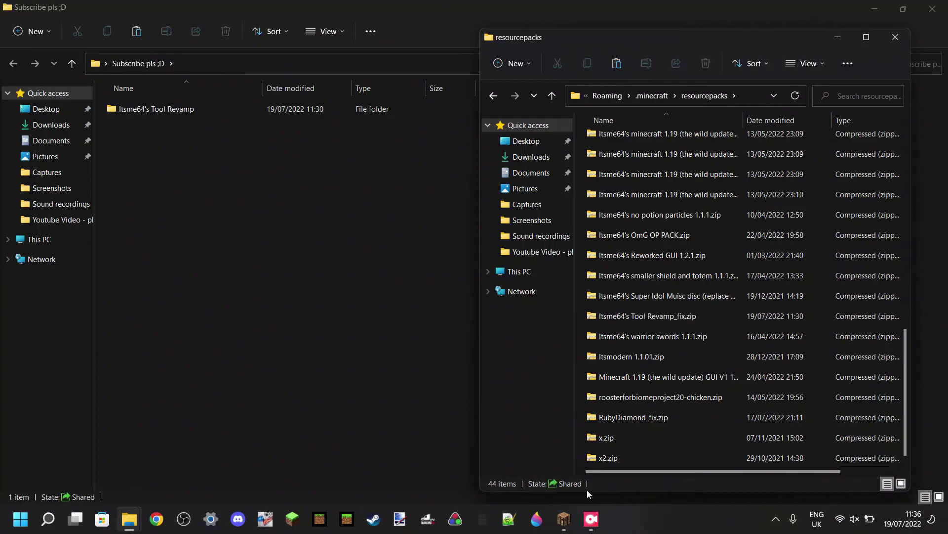
# Switch to Minecraft, add Itsme64's Tool Revamp_fix.zip to the selected resource packs, and return to the title screen in full screen
pyautogui.click(566, 525)
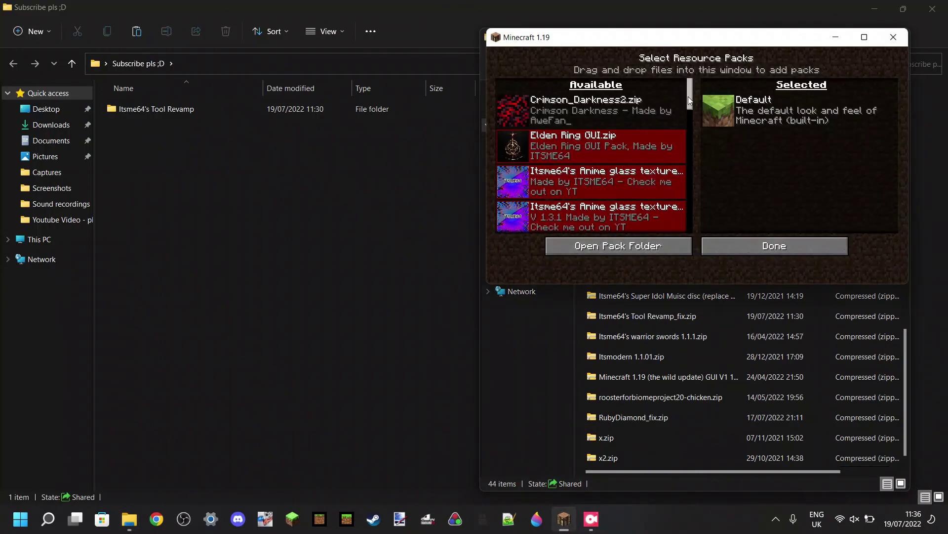
pyautogui.moveTo(688, 96); pyautogui.dragTo(691, 148)
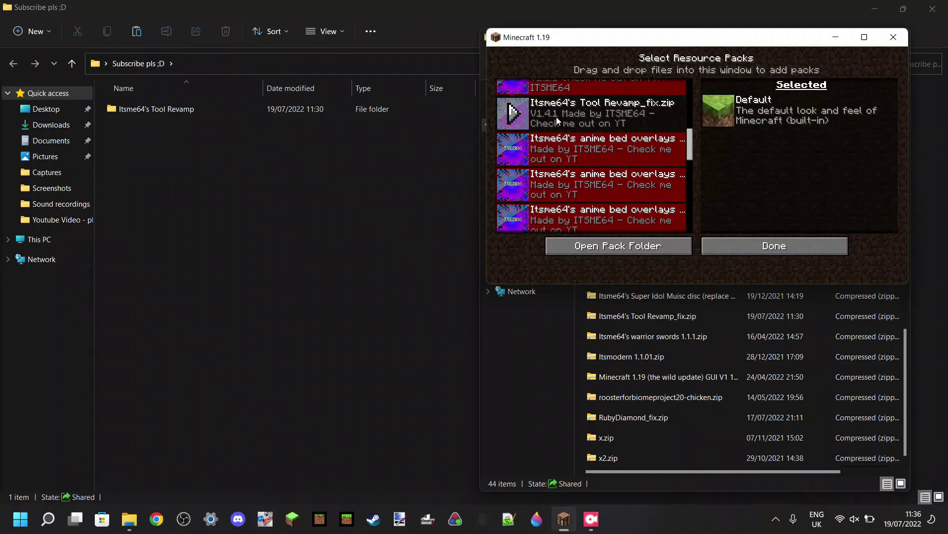
pyautogui.click(515, 118)
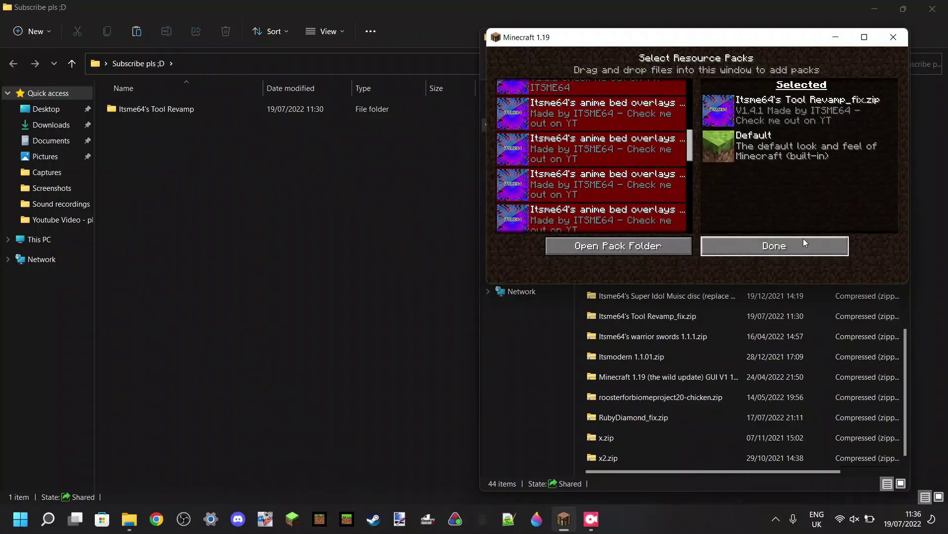
pyautogui.press('F11')
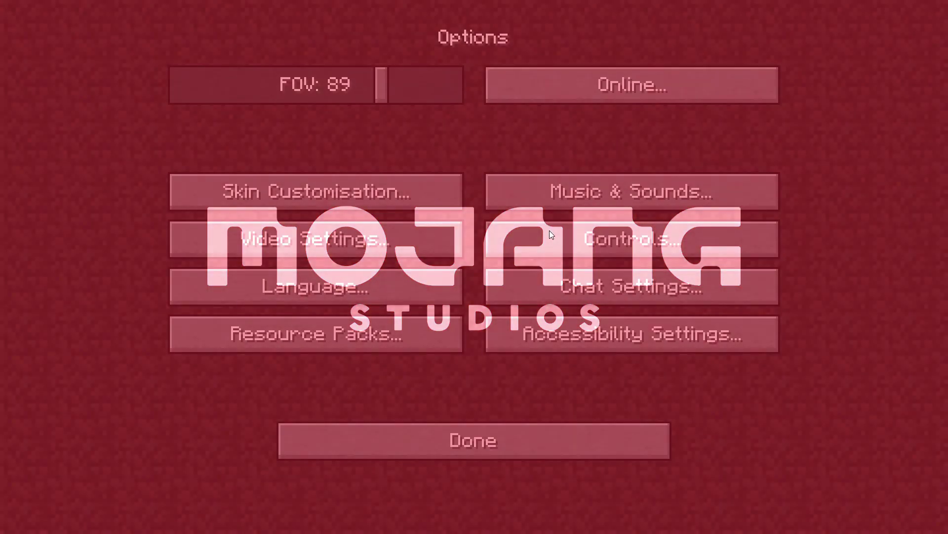
pyautogui.click(485, 434)
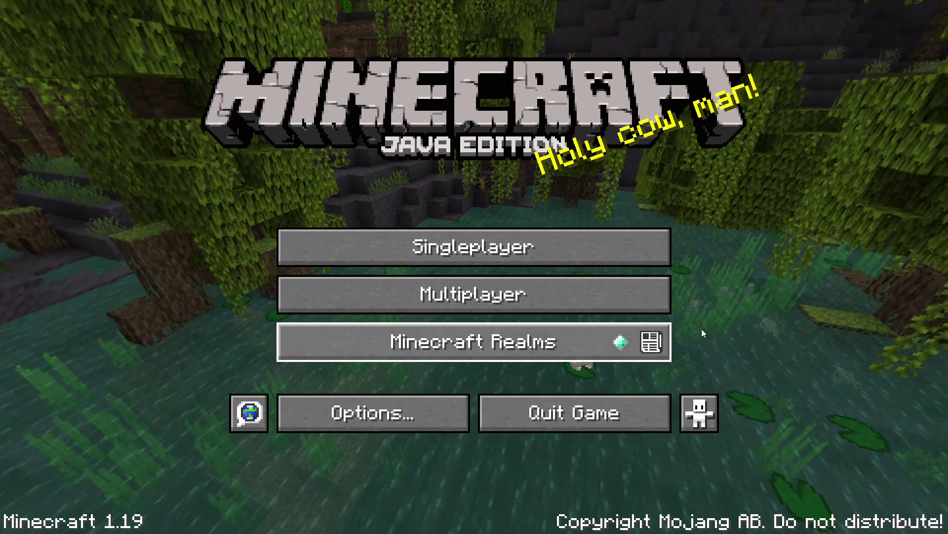